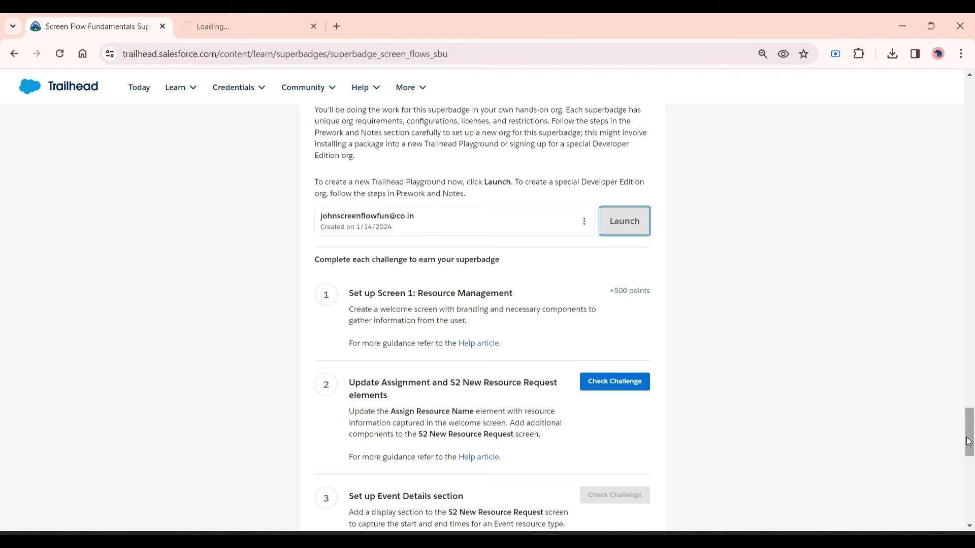
Step: Read the second challenge's summary and the detailed Update Assignment and S2 New Resource Request elements instructions
{"action": "left_click_drag", "start_coordinate": [968, 442], "coordinate": [968, 437]}
{"action": "left_click_drag", "start_coordinate": [350, 412], "coordinate": [419, 431]}
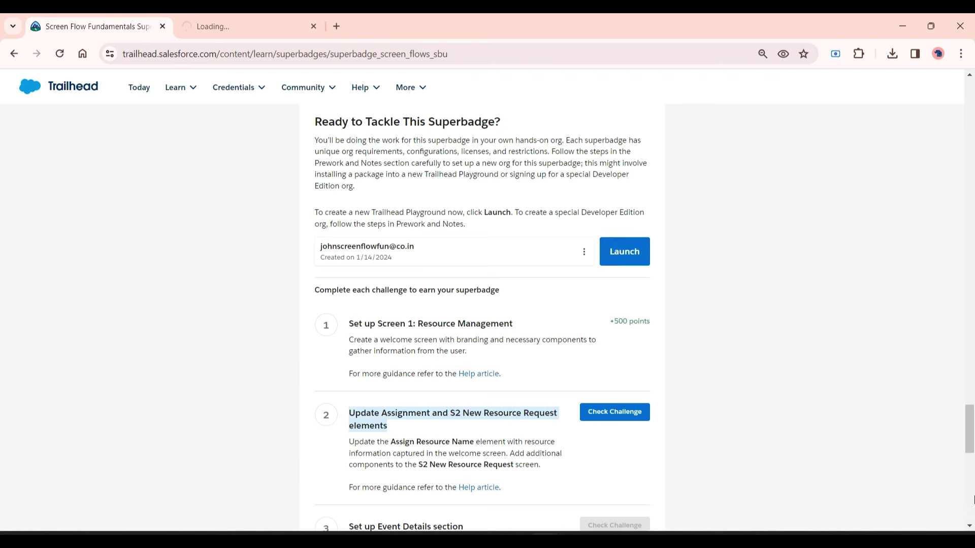
{"action": "left_click_drag", "start_coordinate": [393, 442], "coordinate": [474, 443]}
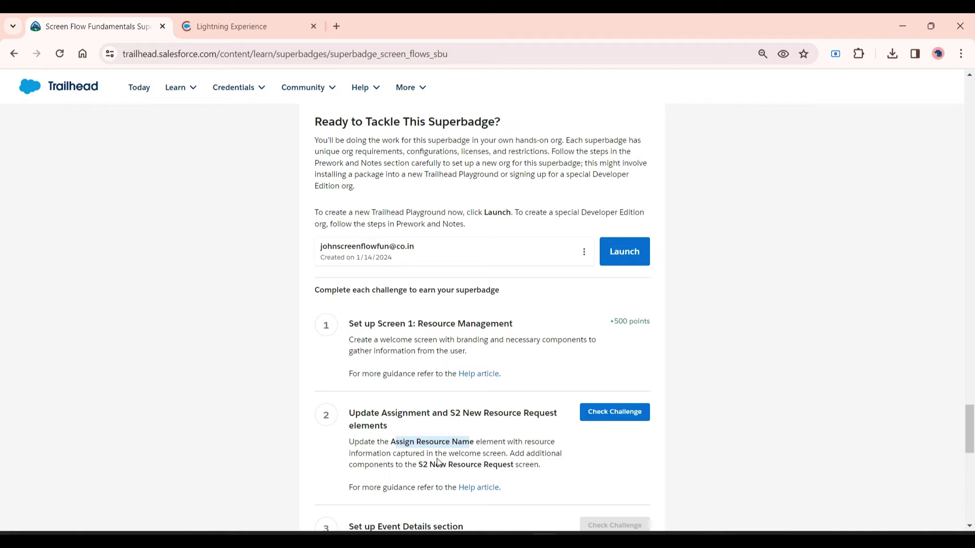
{"action": "left_click_drag", "start_coordinate": [512, 454], "coordinate": [533, 466]}
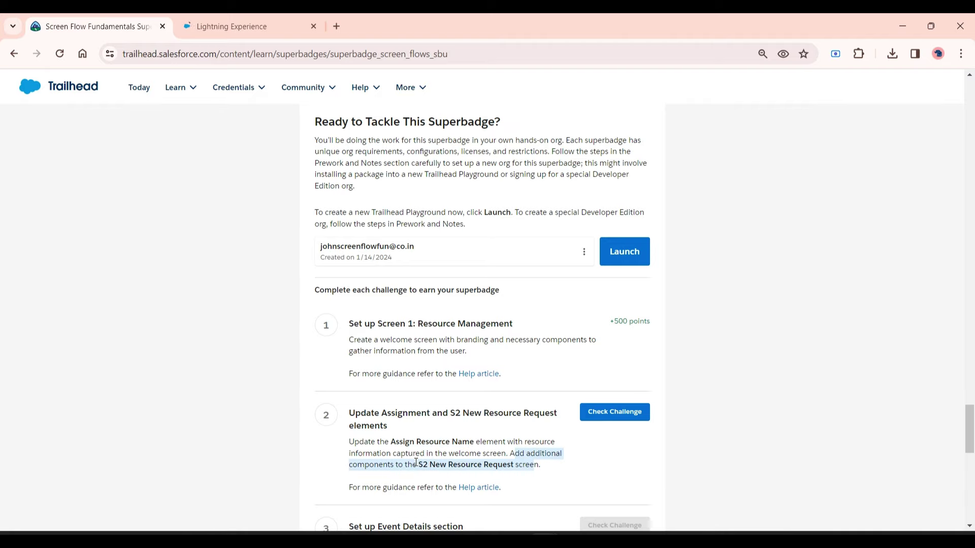
{"action": "left_click_drag", "start_coordinate": [970, 428], "coordinate": [971, 335]}
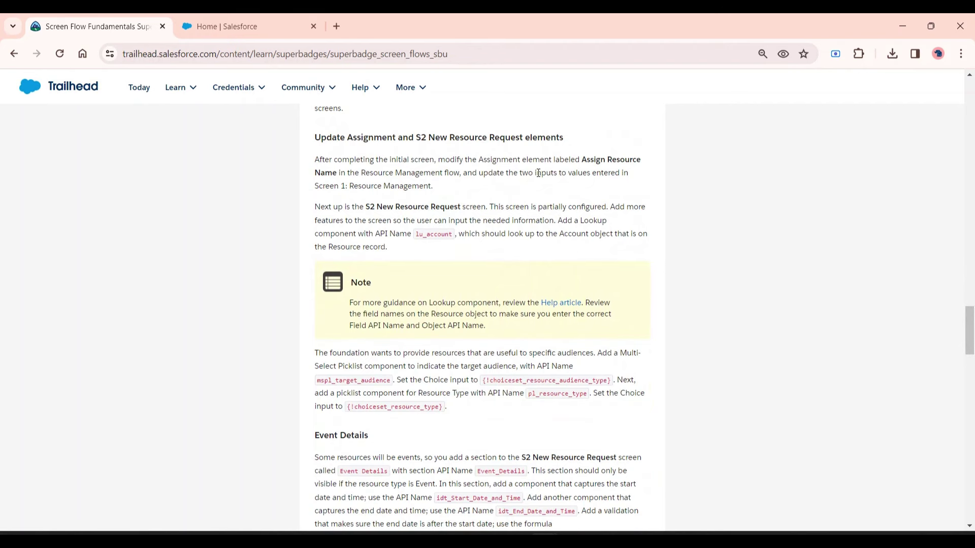
{"action": "left_click_drag", "start_coordinate": [532, 174], "coordinate": [530, 195]}
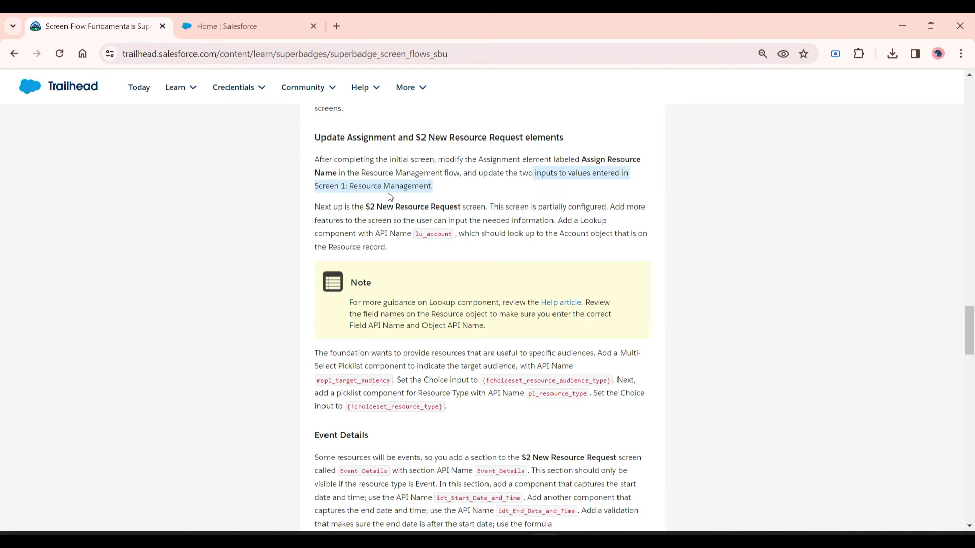
{"action": "left_click", "coordinate": [444, 191]}
{"action": "left_click_drag", "start_coordinate": [444, 192], "coordinate": [314, 159]}
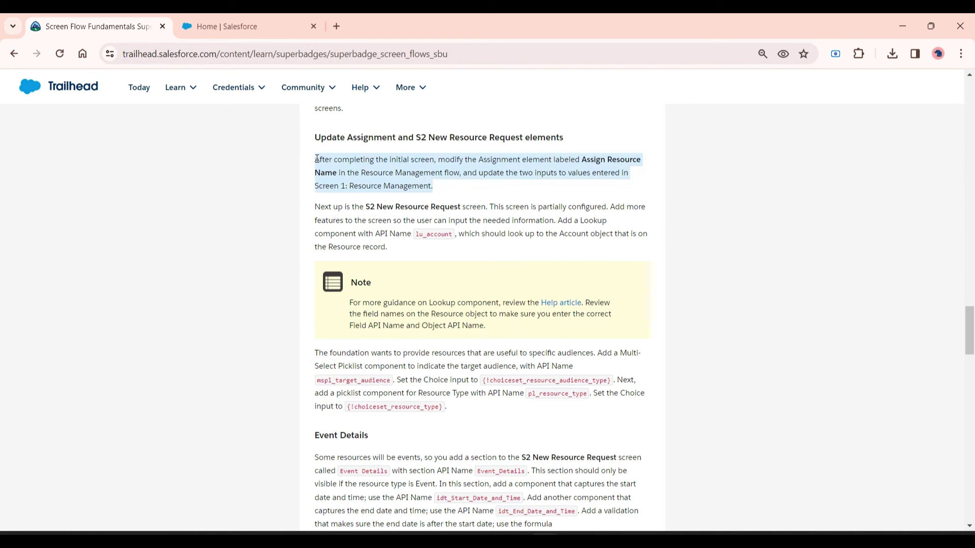
Step: Switch to the Salesforce org's Setup, search for "flow", and show the list of Flows
{"action": "left_click", "coordinate": [257, 13]}
{"action": "left_click", "coordinate": [82, 148]}
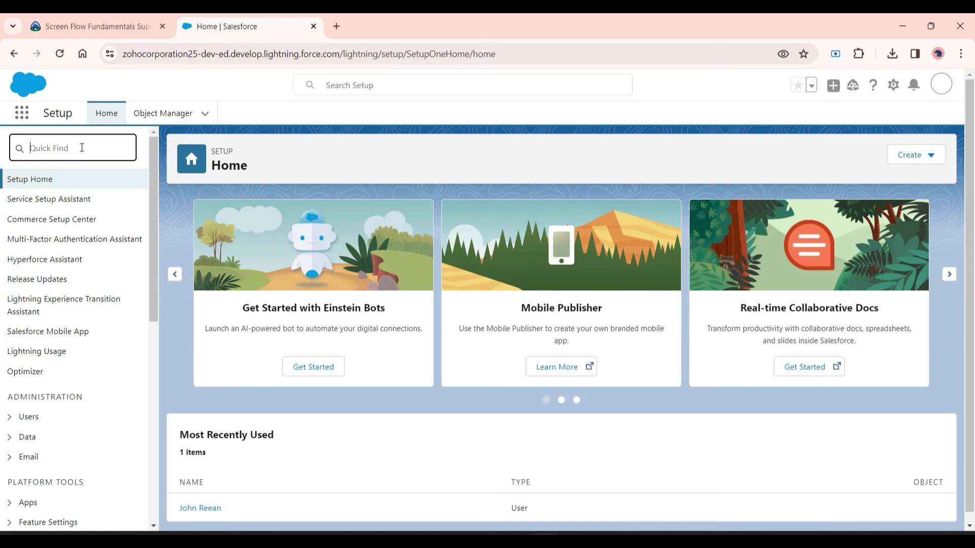
{"action": "type", "text": "flow"}
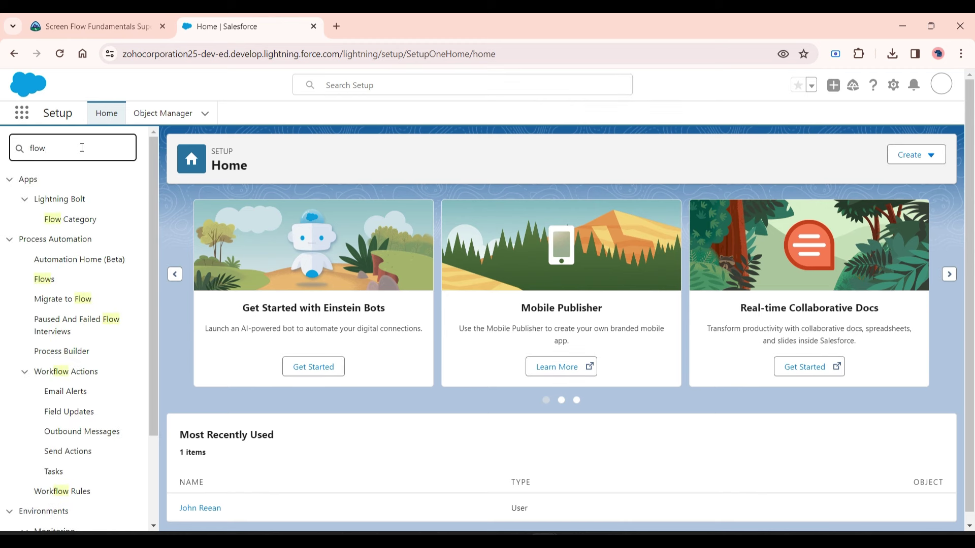
{"action": "left_click", "coordinate": [46, 282]}
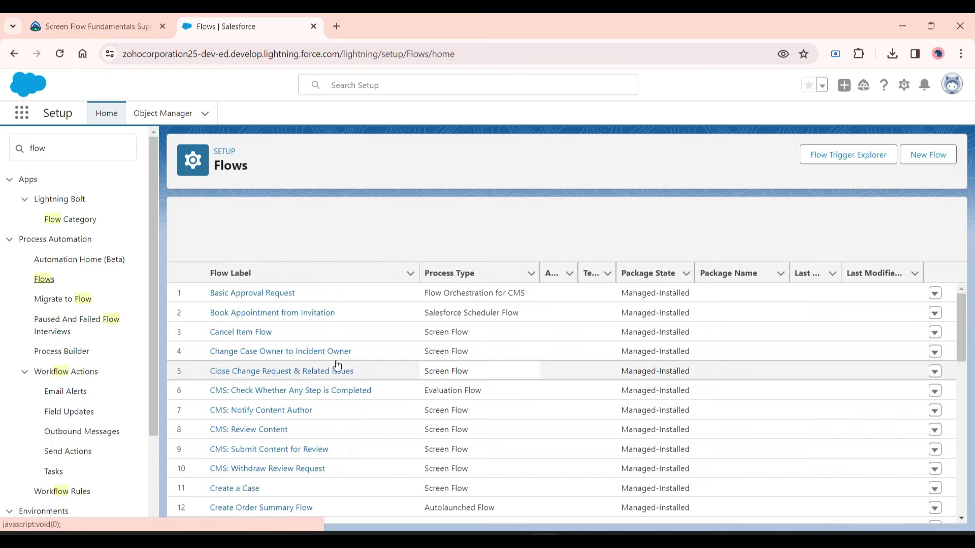
Step: Open the Resource Management flow in Flow Builder and place its browser tab right after the Trailhead tab
{"action": "scroll", "coordinate": [217, 381], "scroll_direction": "down", "scroll_amount": 10}
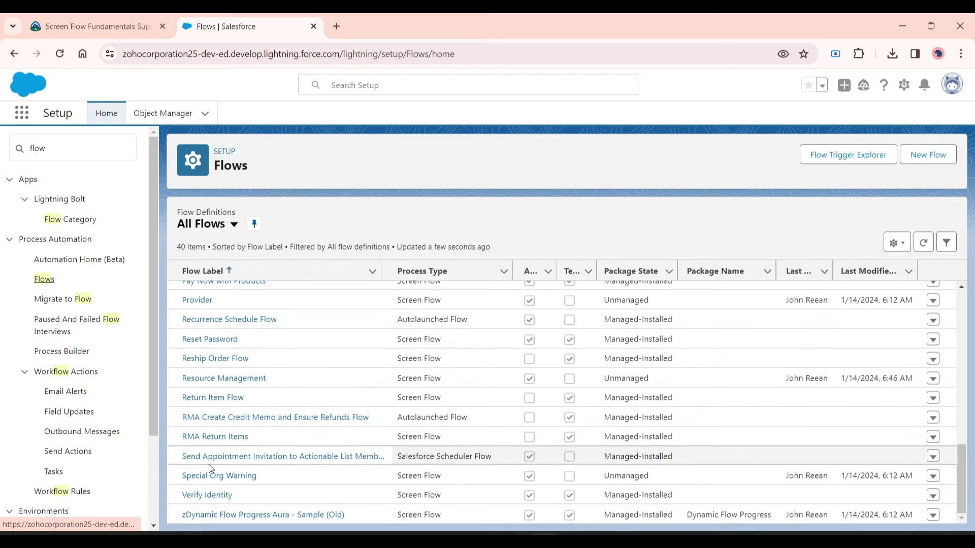
{"action": "left_click", "coordinate": [220, 382]}
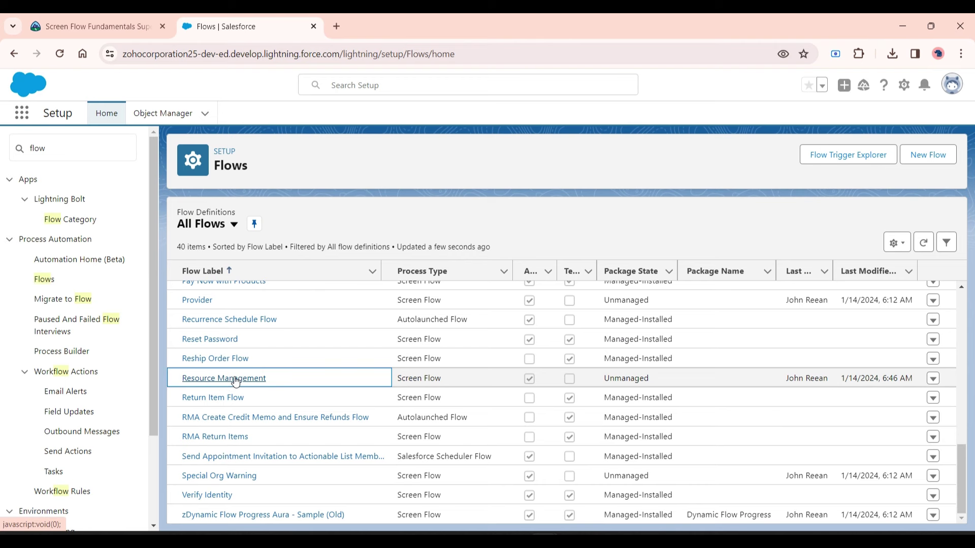
{"action": "left_click", "coordinate": [235, 381]}
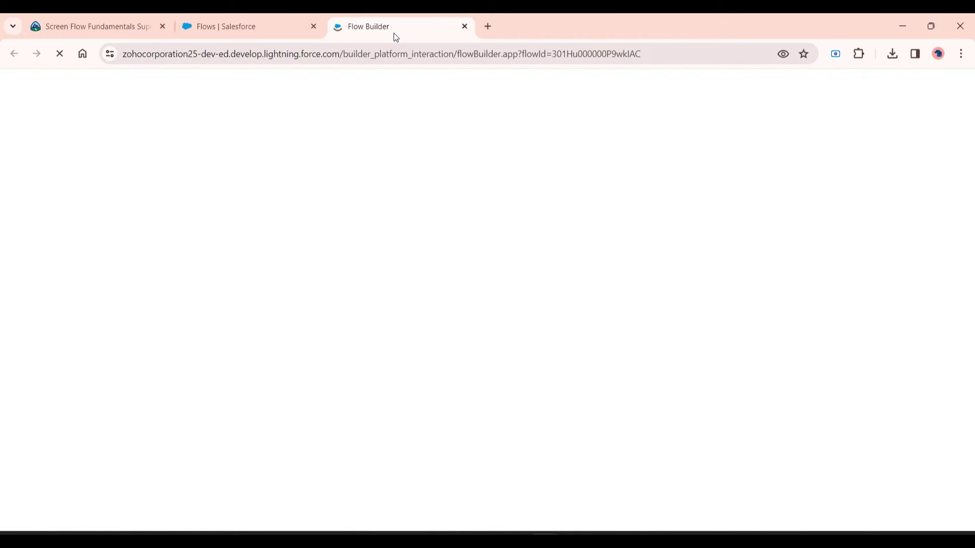
{"action": "left_click_drag", "start_coordinate": [338, 29], "coordinate": [269, 38]}
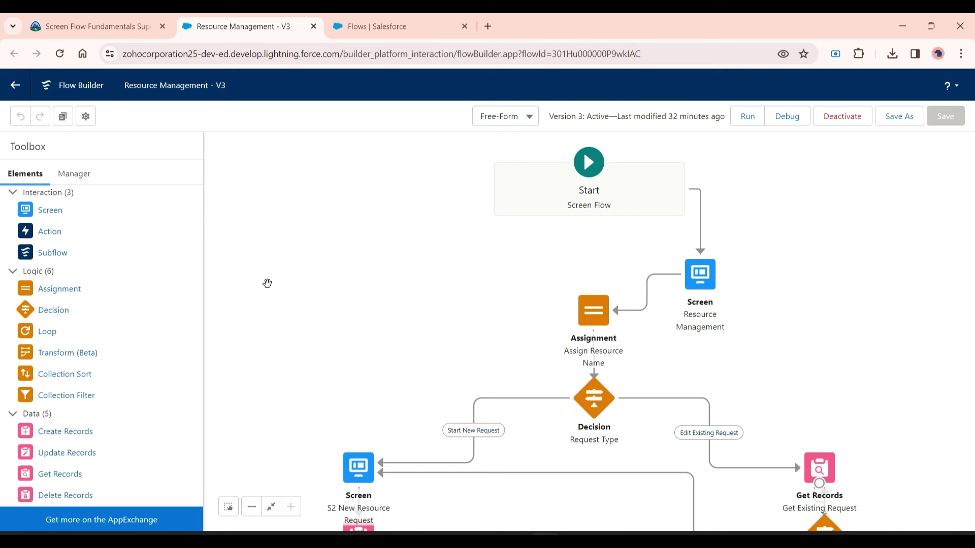
Step: Open the Assign Resource Name assignment for editing and check its requirements in the Trailhead instructions
{"action": "left_click_drag", "start_coordinate": [376, 322], "coordinate": [318, 255]}
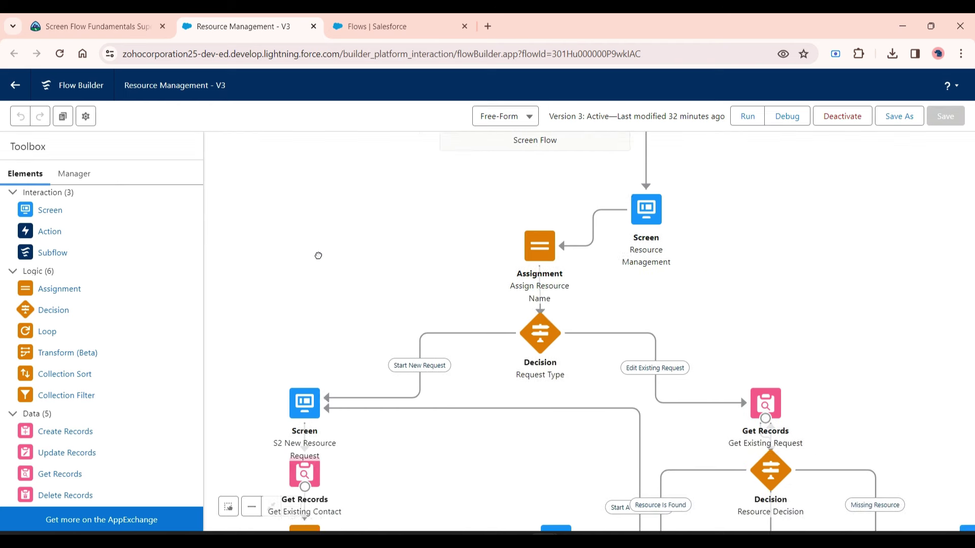
{"action": "left_click", "coordinate": [514, 234]}
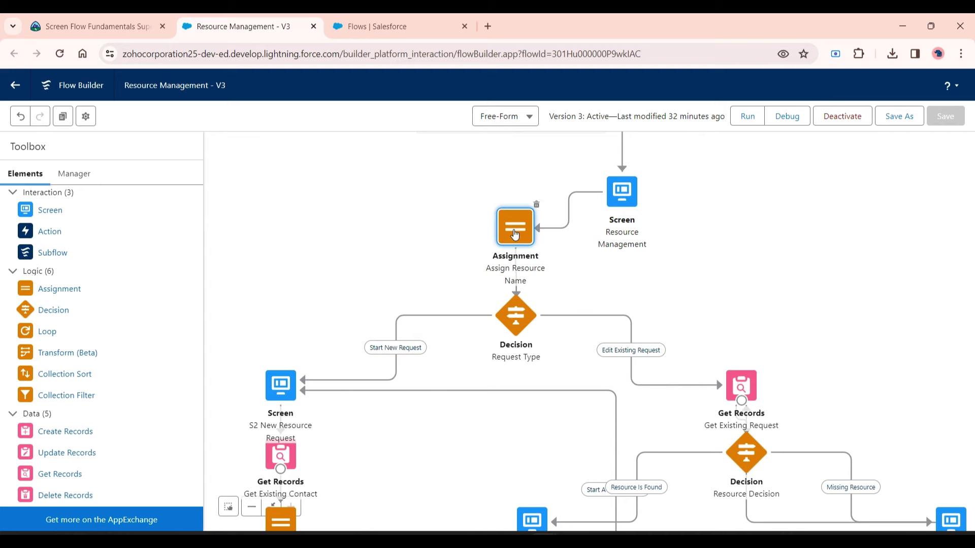
{"action": "double_click", "coordinate": [514, 234]}
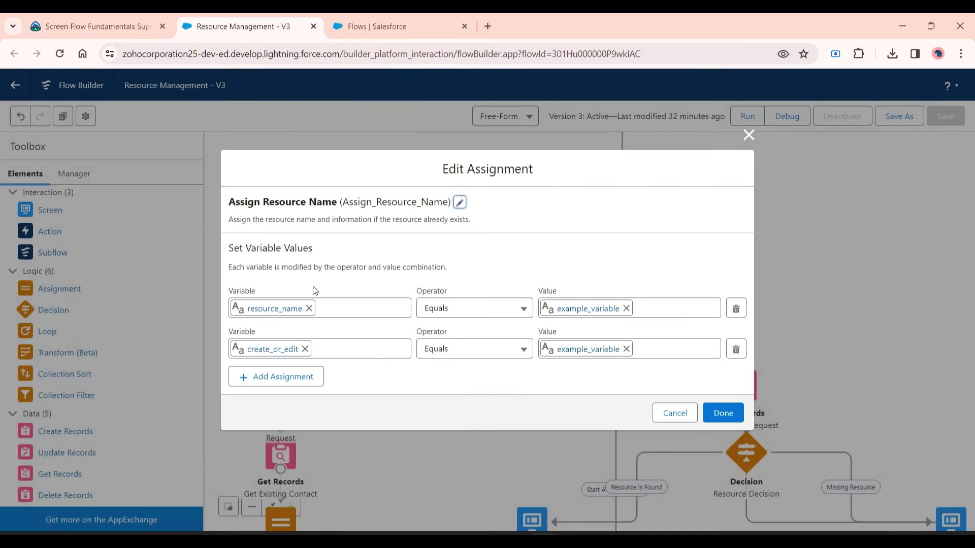
{"action": "left_click", "coordinate": [122, 27]}
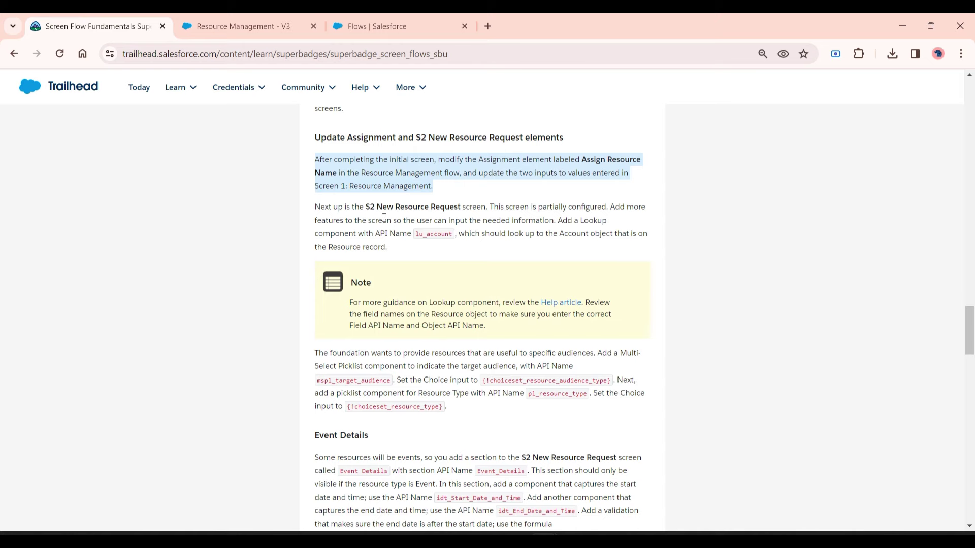
{"action": "left_click", "coordinate": [218, 26]}
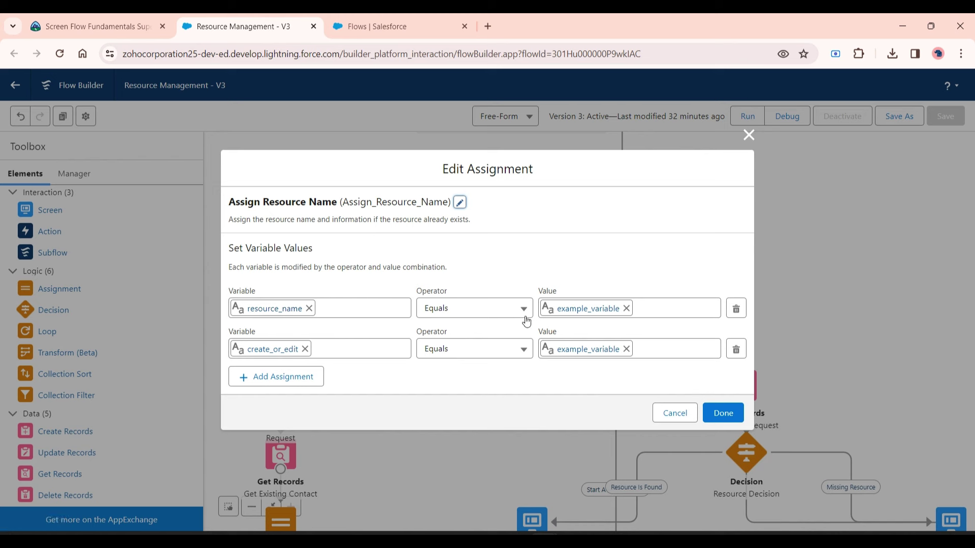
Step: Replace the value assigned to the resource_name variable with the it_resource_name screen component
{"action": "left_click", "coordinate": [627, 309]}
{"action": "left_click", "coordinate": [585, 308]}
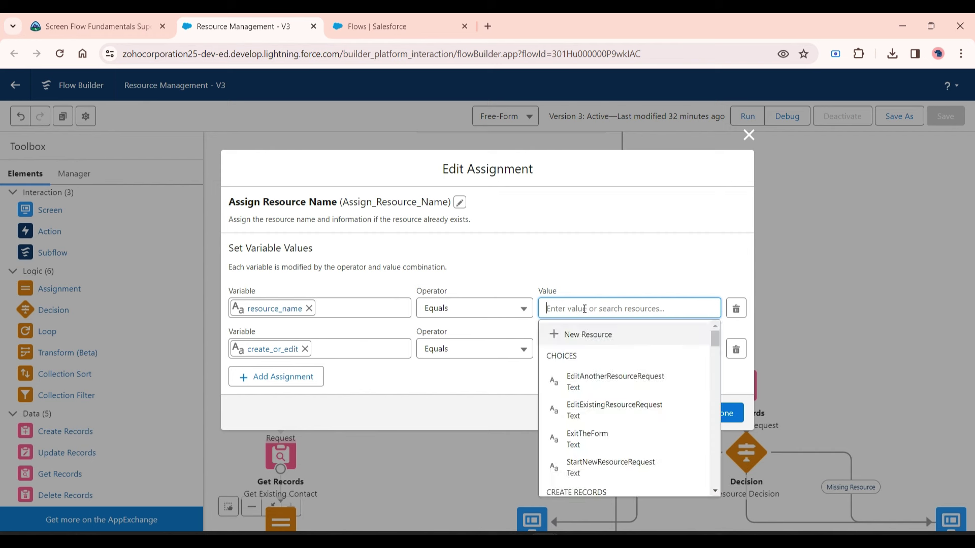
{"action": "type", "text": "it"}
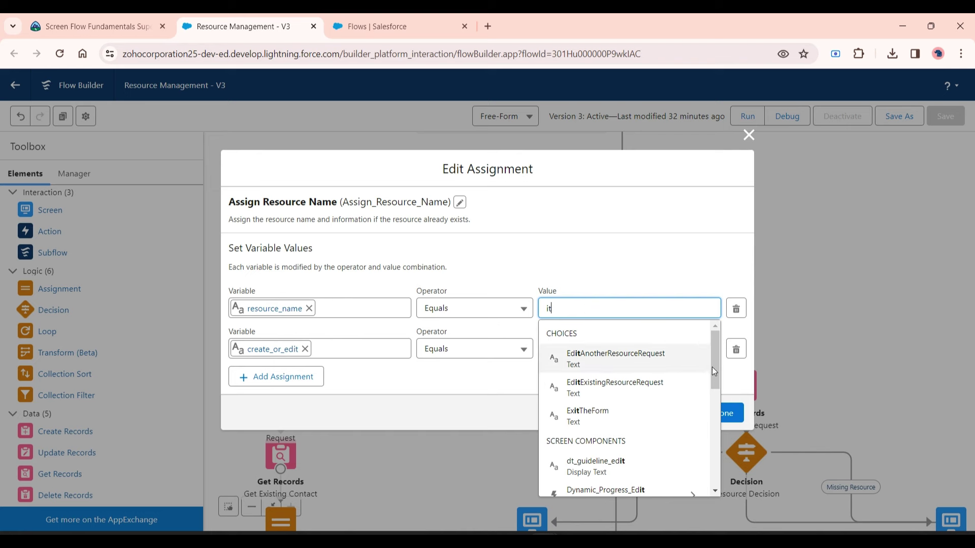
{"action": "left_click_drag", "start_coordinate": [718, 360], "coordinate": [716, 400]}
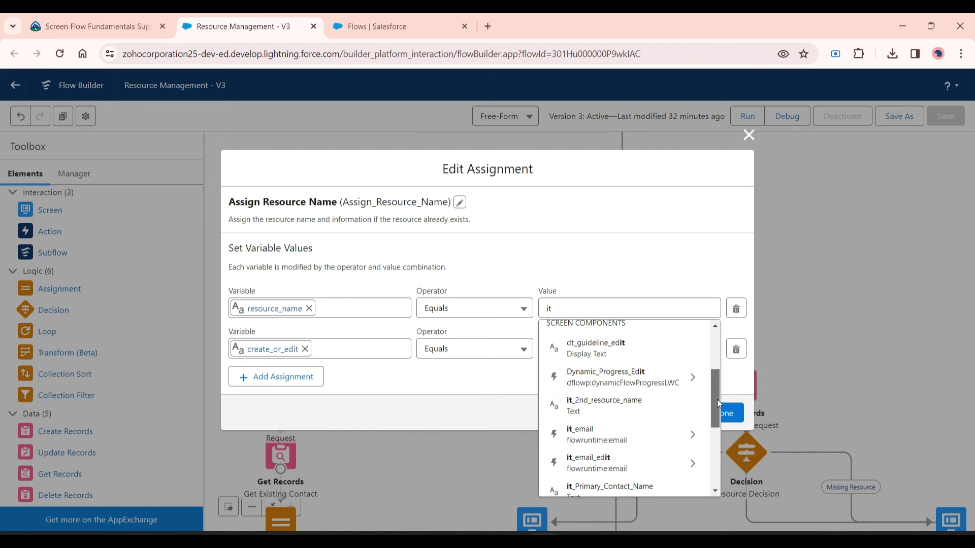
{"action": "left_click_drag", "start_coordinate": [717, 400], "coordinate": [717, 441]}
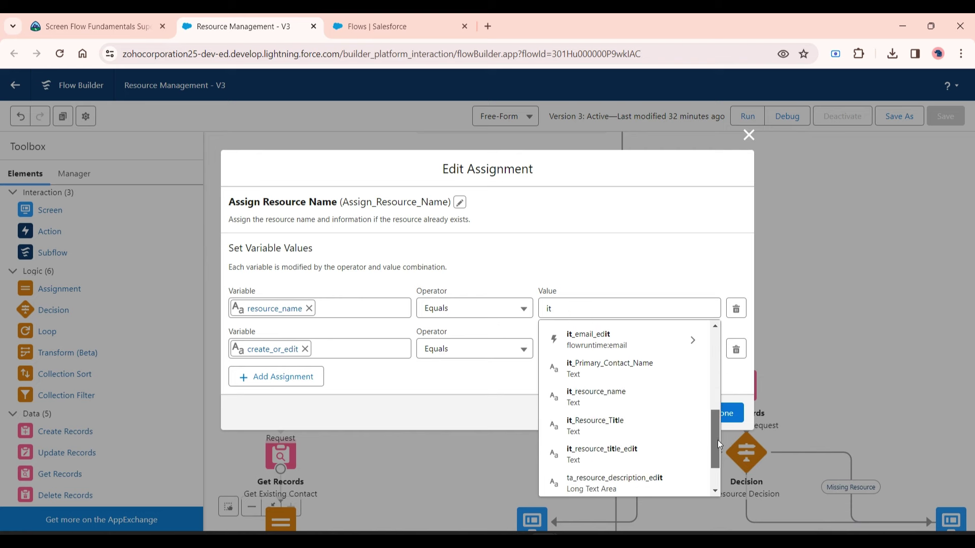
{"action": "left_click", "coordinate": [589, 397]}
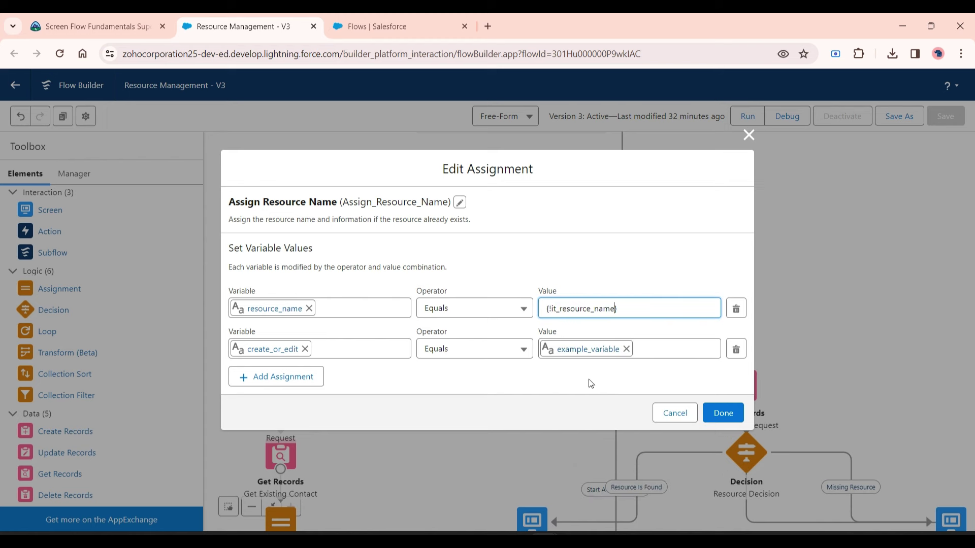
{"action": "left_click", "coordinate": [543, 370]}
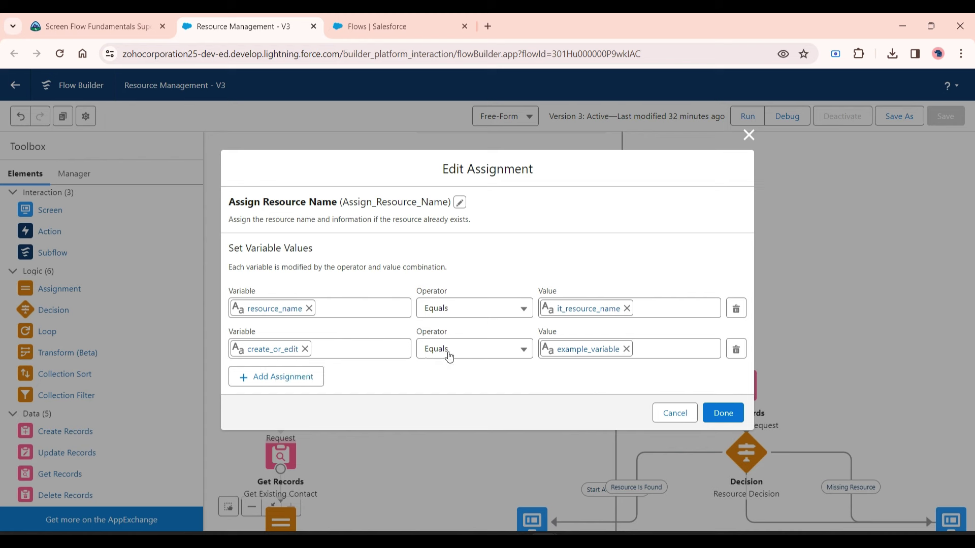
Step: Replace the value assigned to create_or_edit with the resource_input radio buttons component and finish editing the assignment
{"action": "left_click", "coordinate": [625, 349]}
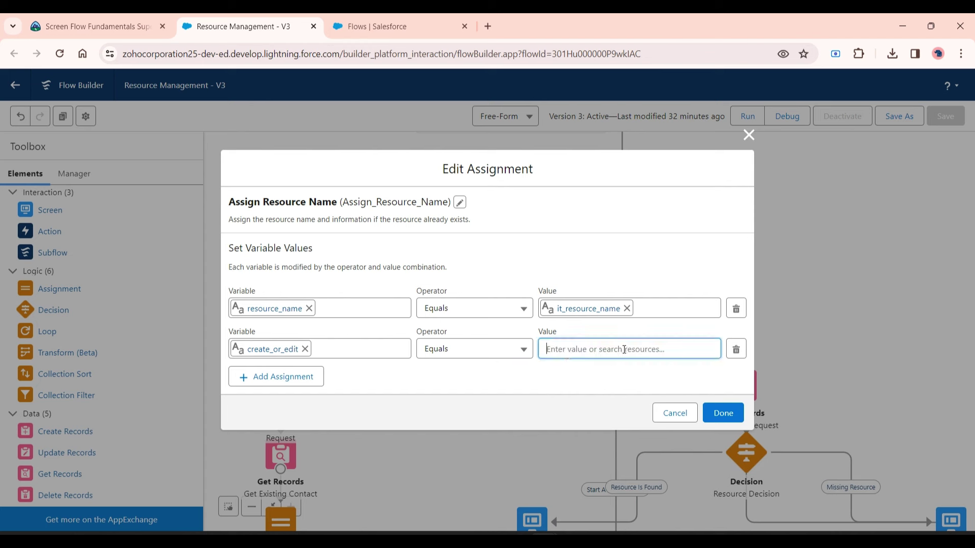
{"action": "left_click", "coordinate": [564, 351]}
{"action": "type", "text": "resource"}
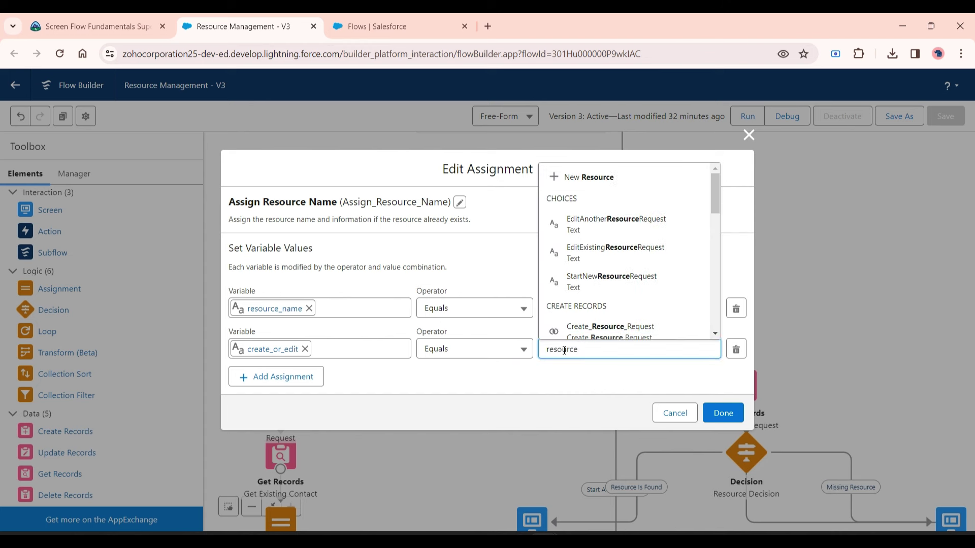
{"action": "left_click_drag", "start_coordinate": [718, 200], "coordinate": [723, 295]}
{"action": "left_click", "coordinate": [571, 350]}
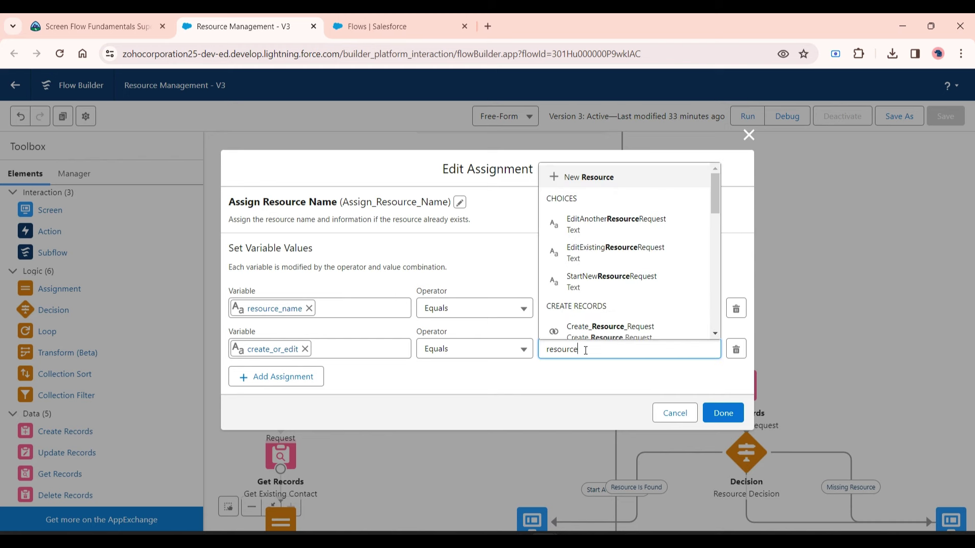
{"action": "left_click_drag", "start_coordinate": [715, 211], "coordinate": [698, 298]}
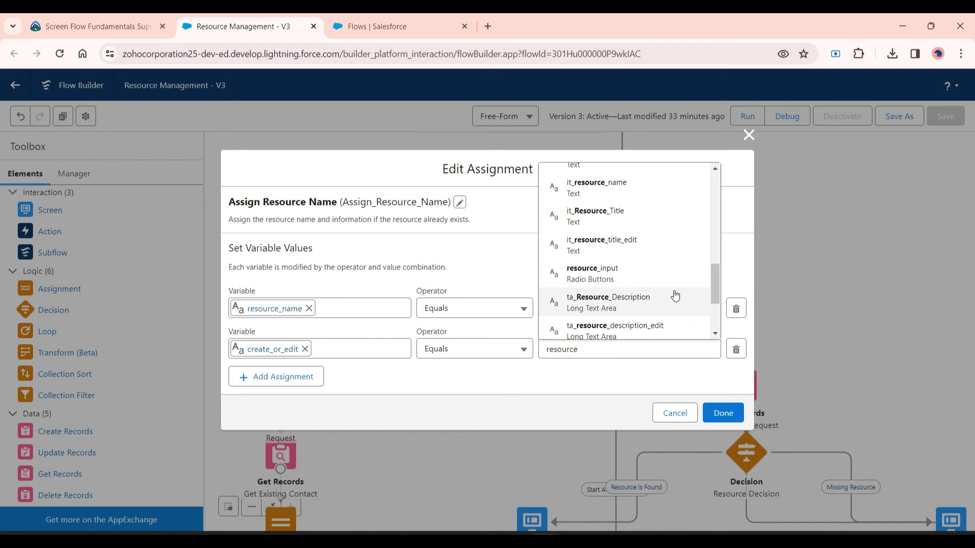
{"action": "left_click", "coordinate": [592, 276]}
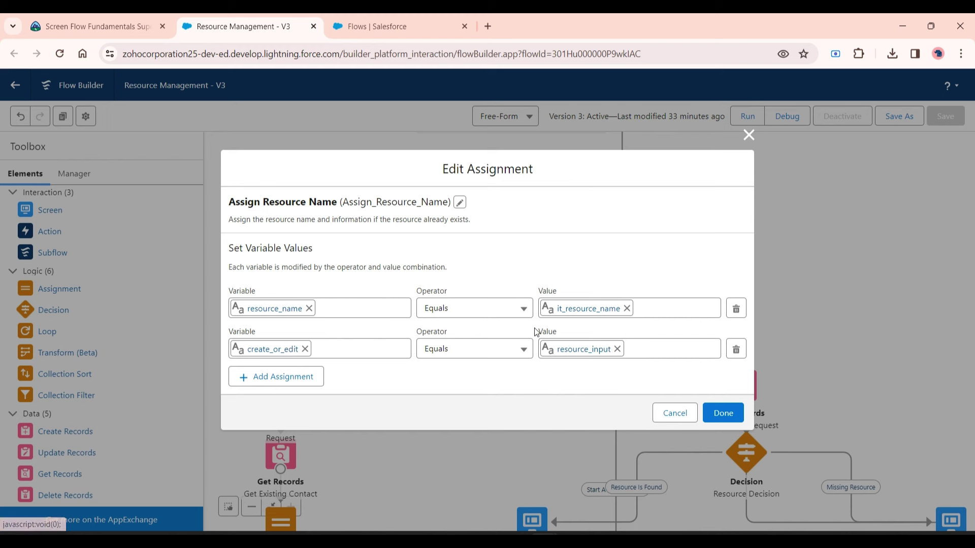
{"action": "left_click", "coordinate": [723, 413]}
Step: Check the S2 New Resource Request instructions on Trailhead, then open that screen element for editing in the flow
{"action": "left_click_drag", "start_coordinate": [312, 311], "coordinate": [349, 188]}
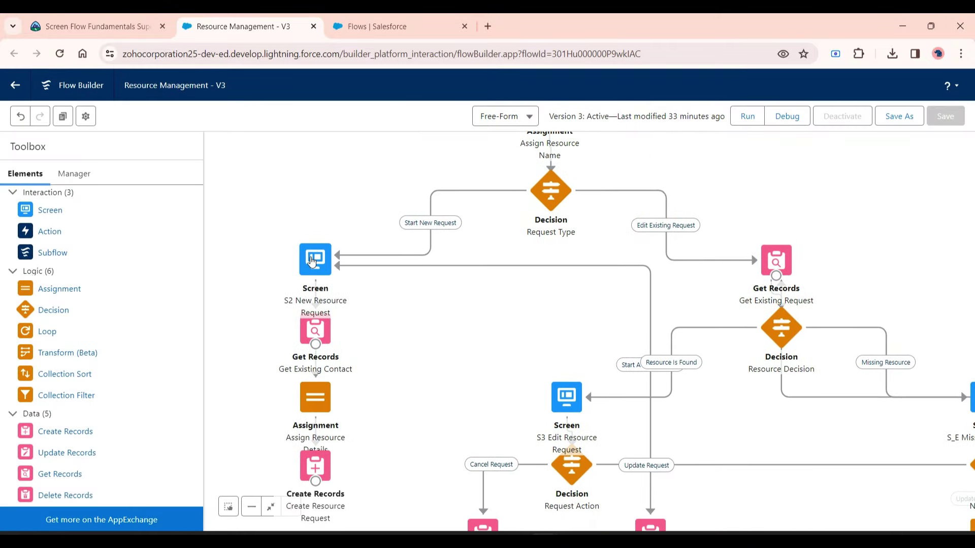
{"action": "left_click", "coordinate": [96, 32]}
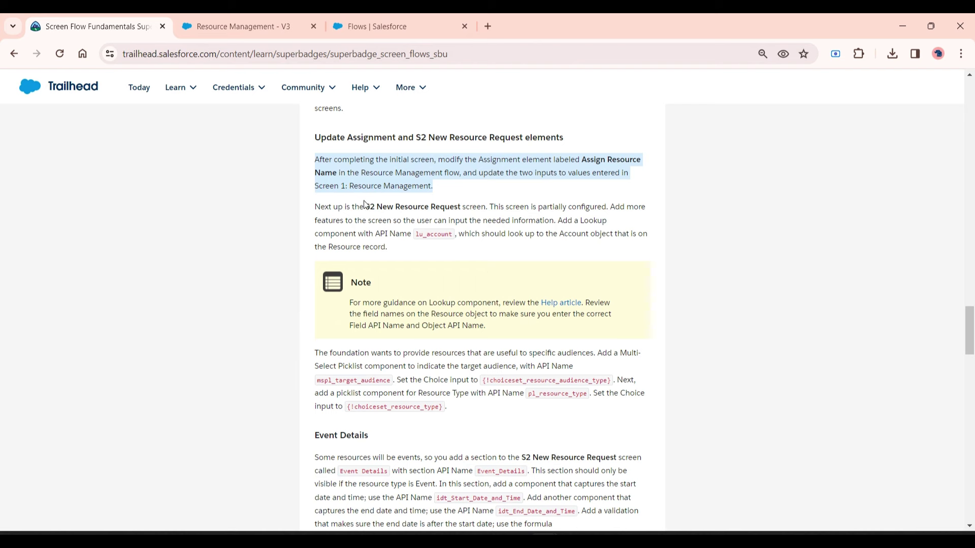
{"action": "left_click_drag", "start_coordinate": [365, 206], "coordinate": [462, 216]}
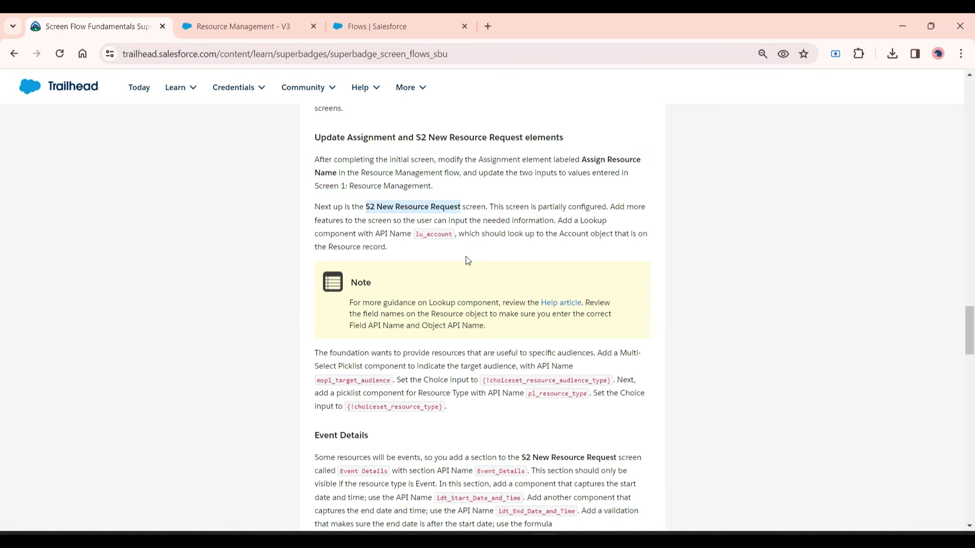
{"action": "left_click", "coordinate": [188, 33]}
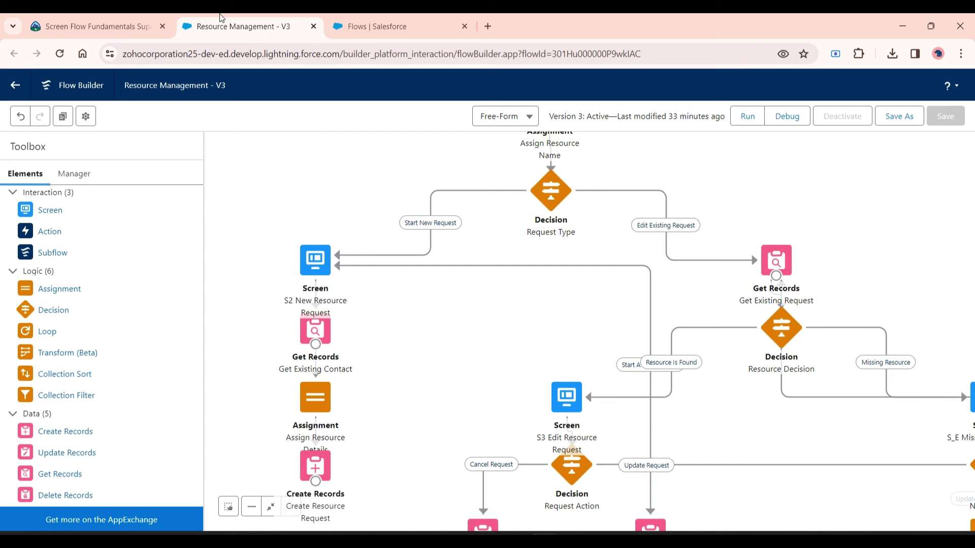
{"action": "left_click", "coordinate": [313, 259]}
{"action": "double_click", "coordinate": [313, 259]}
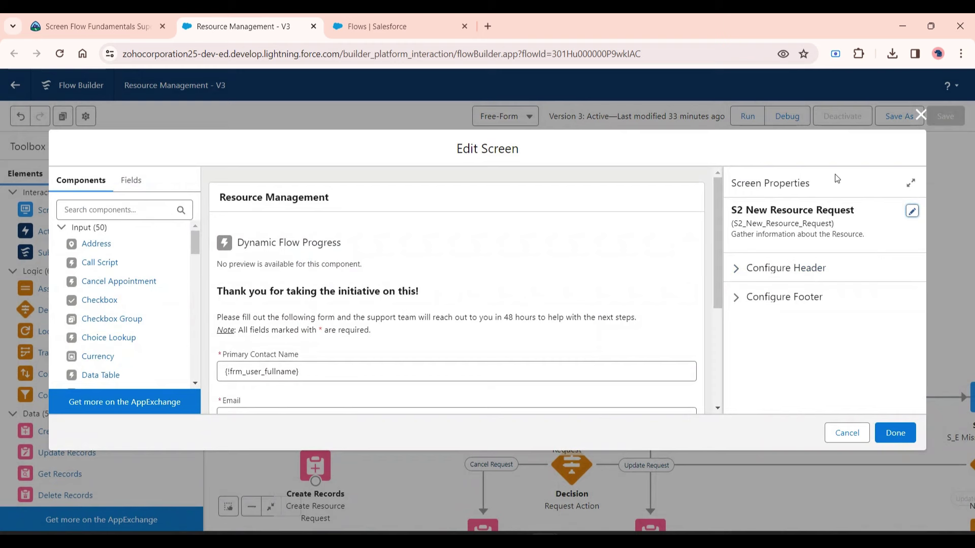
{"action": "left_click_drag", "start_coordinate": [718, 285], "coordinate": [714, 368]}
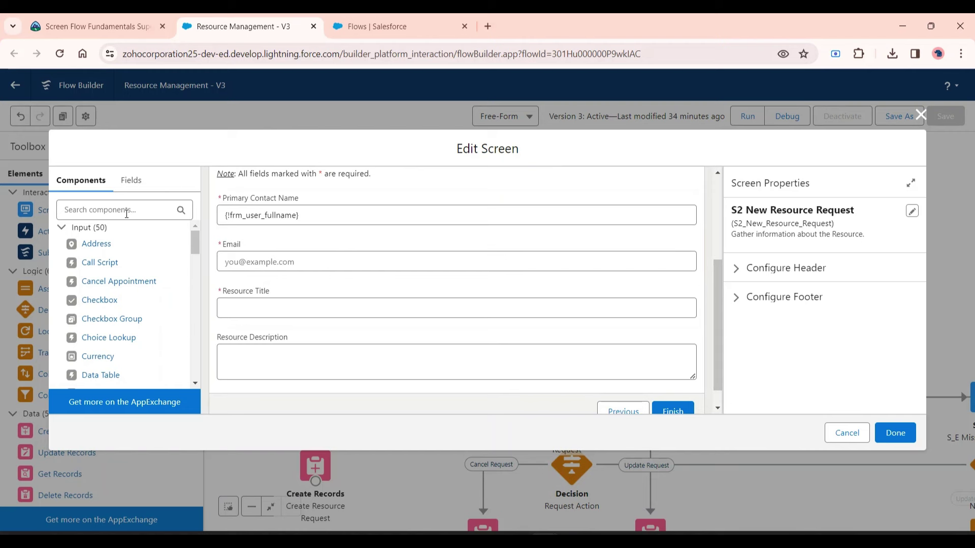
Step: Find the Lookup component and add it below Resource Description on the S2 New Resource Request screen
{"action": "left_click", "coordinate": [104, 206]}
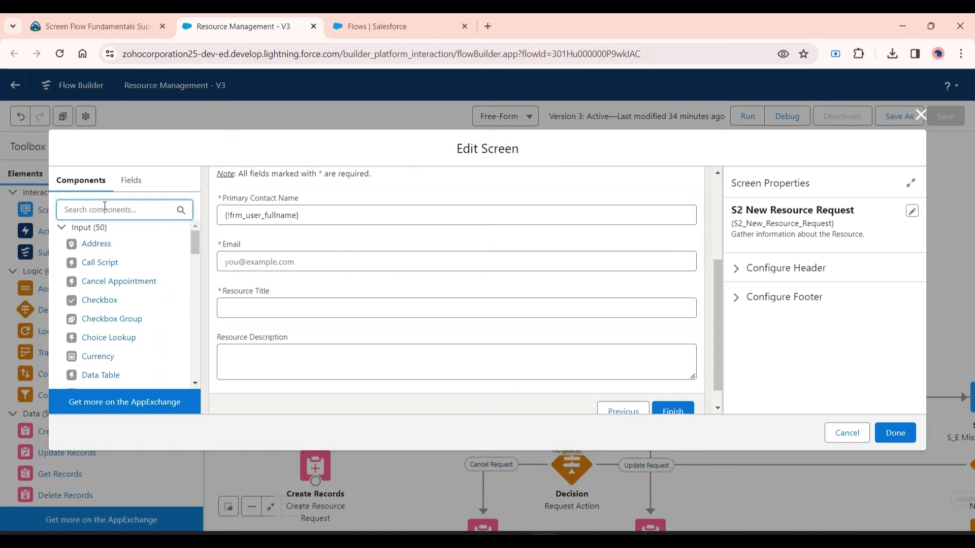
{"action": "type", "text": "look"}
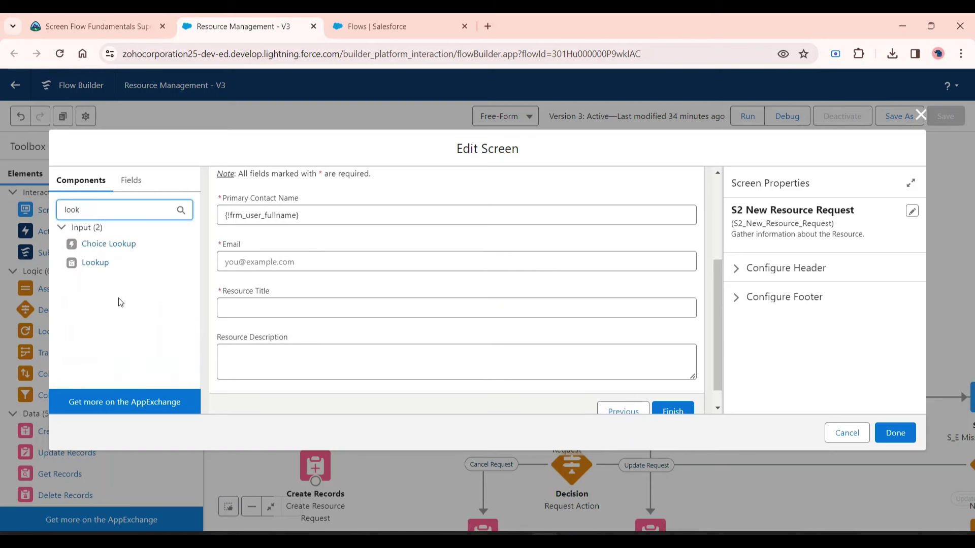
{"action": "left_click_drag", "start_coordinate": [95, 263], "coordinate": [280, 386]}
{"action": "left_click_drag", "start_coordinate": [718, 299], "coordinate": [717, 339]}
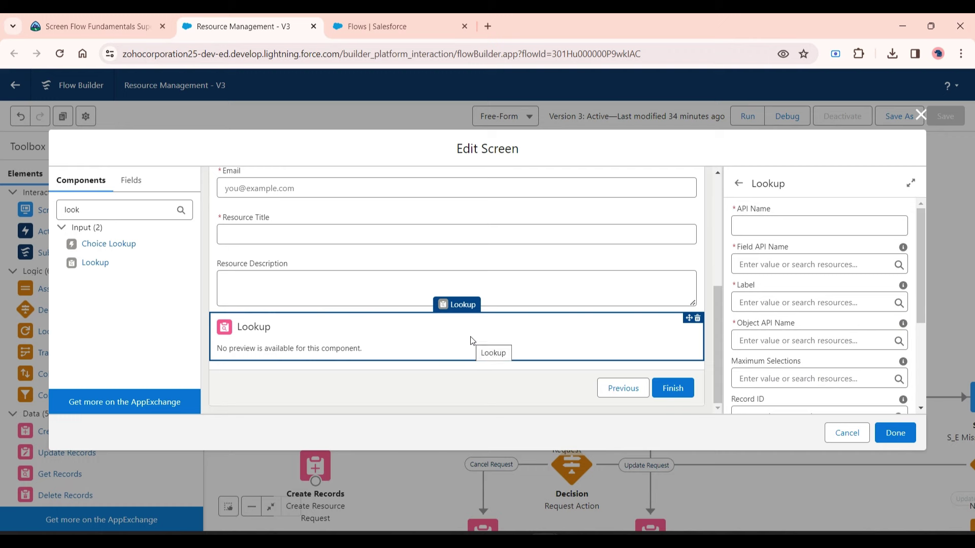
Step: Copy lu_account from the Trailhead instructions and enter it as the Lookup component's API name in the flow
{"action": "left_click", "coordinate": [91, 26]}
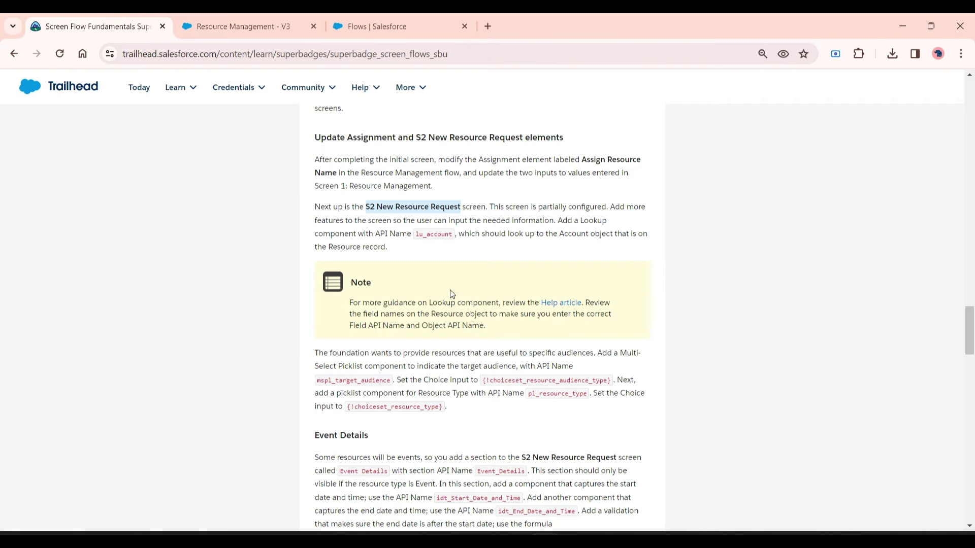
{"action": "left_click_drag", "start_coordinate": [415, 234], "coordinate": [451, 236]}
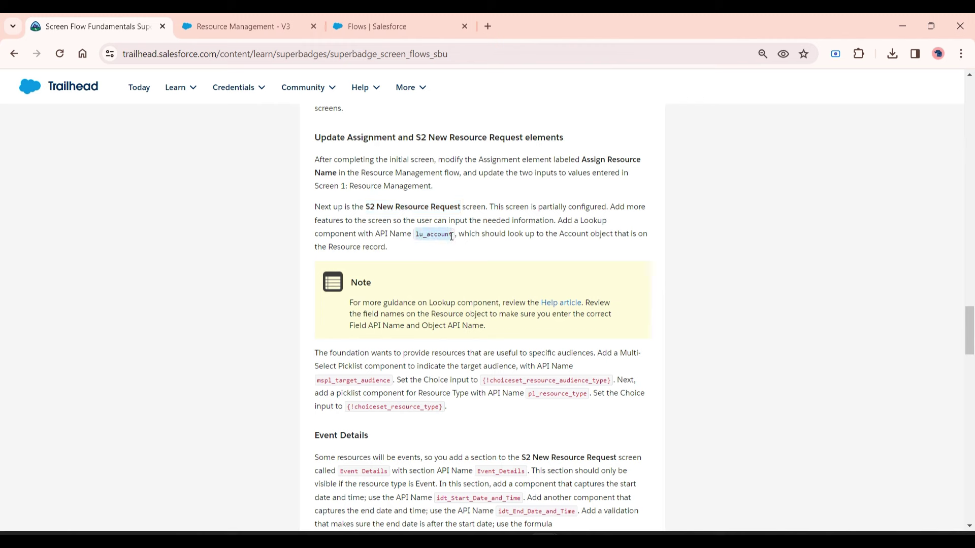
{"action": "right_click", "coordinate": [419, 235]}
{"action": "left_click", "coordinate": [462, 253]}
{"action": "left_click", "coordinate": [259, 26]}
{"action": "left_click", "coordinate": [757, 226]}
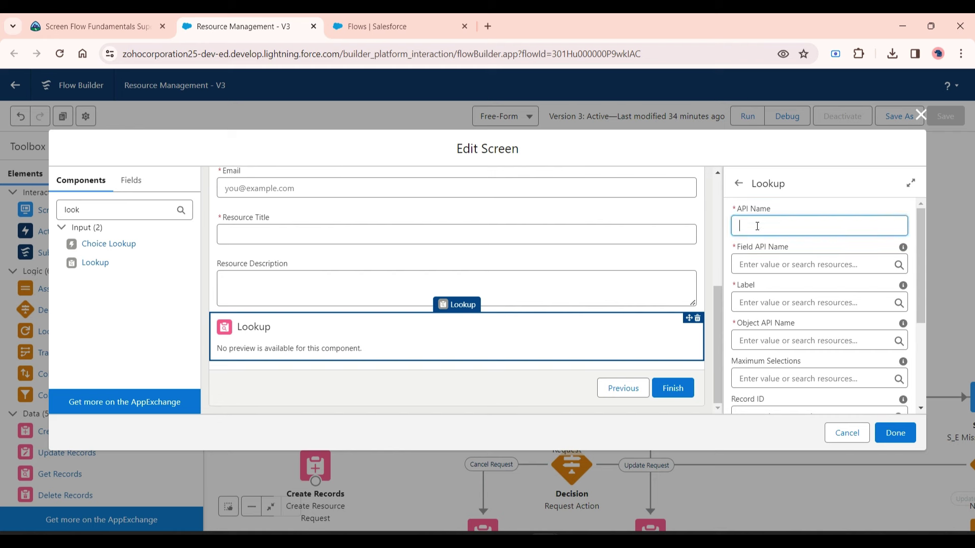
{"action": "key", "text": "ctrl+v"}
Step: Recheck the Lookup requirements on Trailhead, then set the component's Field API Name to Account__c and its label to Account
{"action": "left_click", "coordinate": [96, 26]}
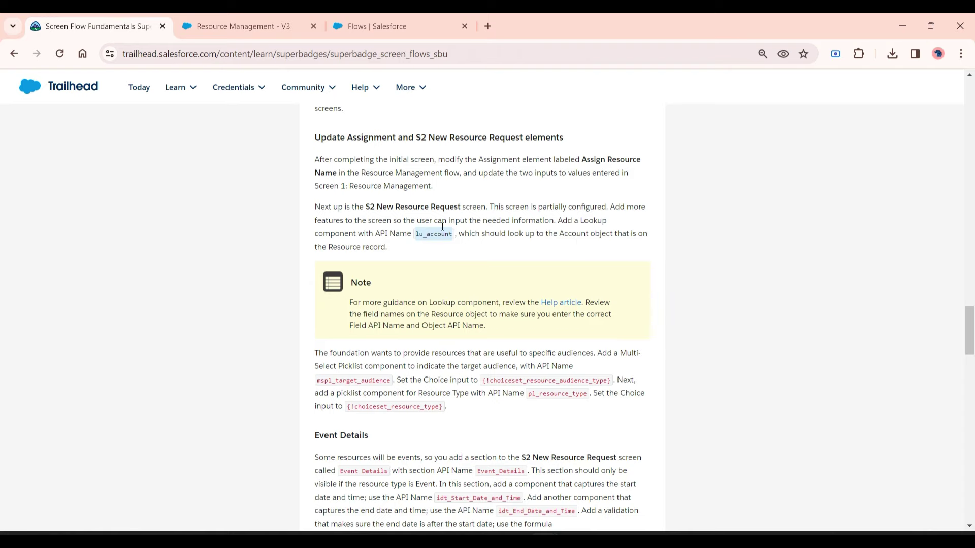
{"action": "left_click", "coordinate": [244, 26]}
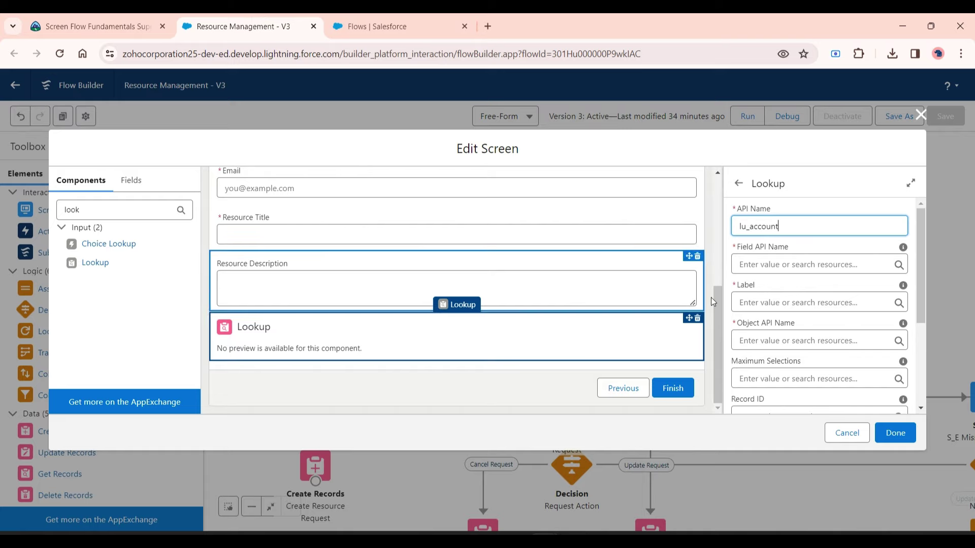
{"action": "left_click", "coordinate": [749, 265]}
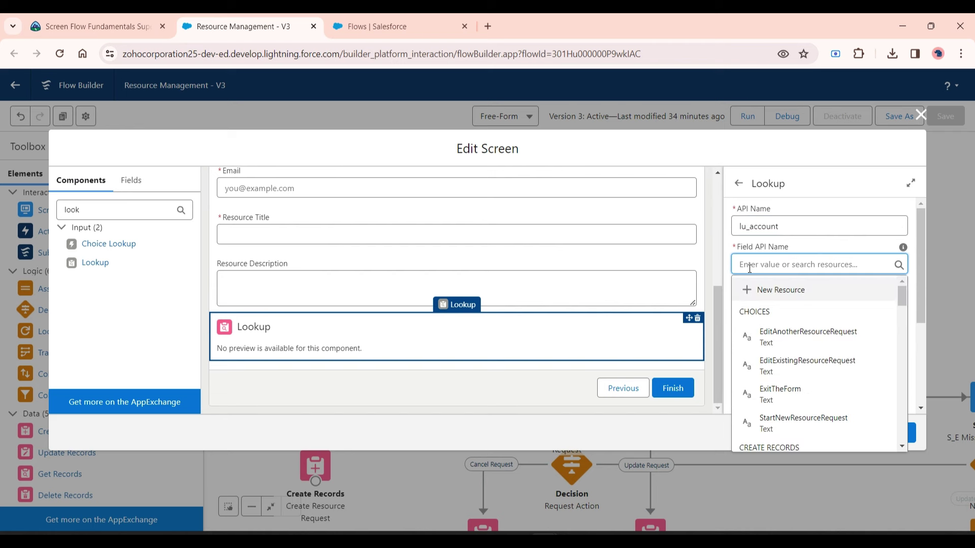
{"action": "type", "text": "Acc"}
{"action": "key", "text": "Escape"}
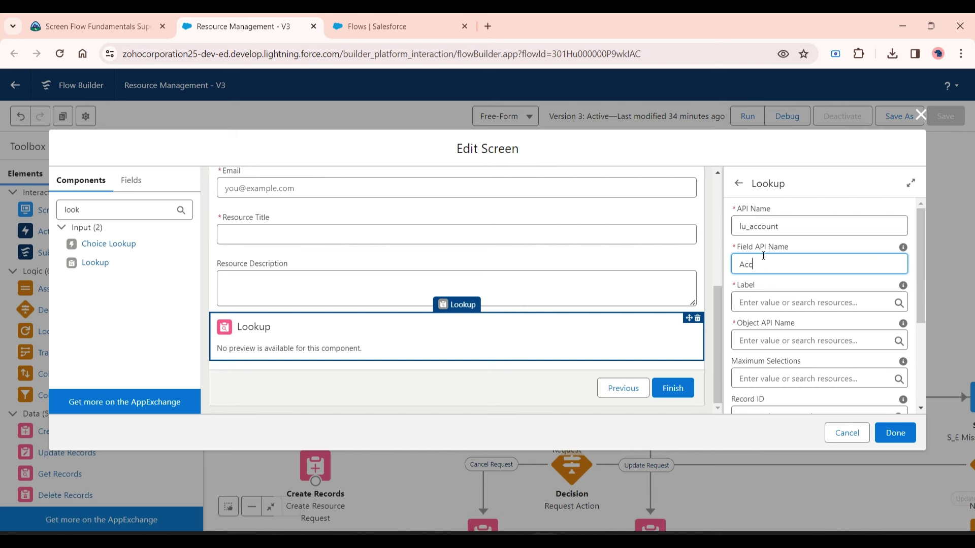
{"action": "type", "text": "ount__c"}
{"action": "left_click", "coordinate": [760, 304]}
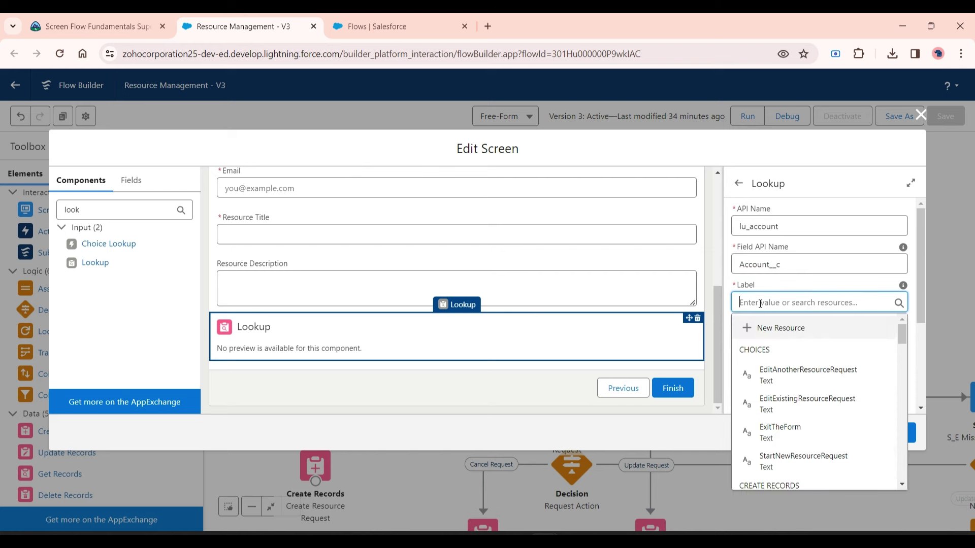
{"action": "type", "text": "Account"}
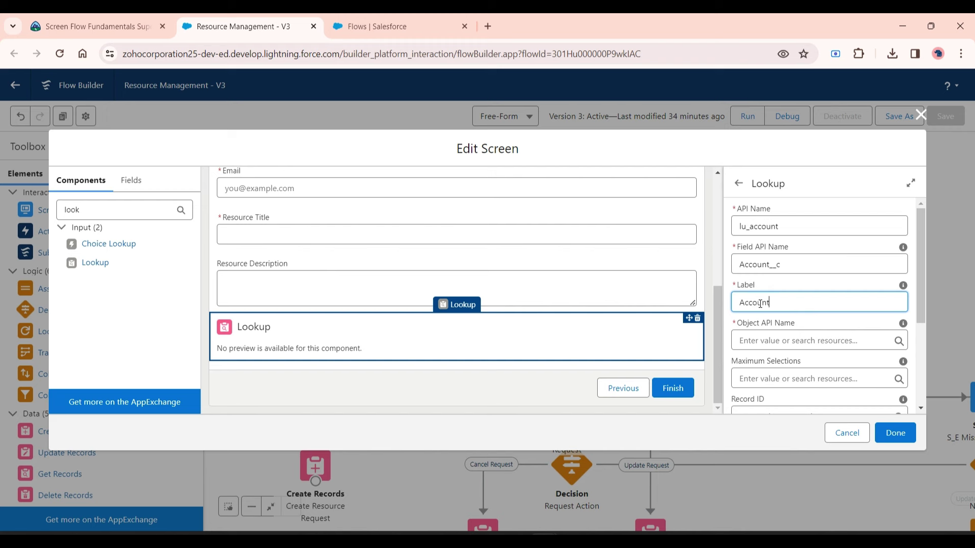
Step: Try to set the Lookup's Object API Name to the resource record variable
{"action": "left_click", "coordinate": [757, 340]}
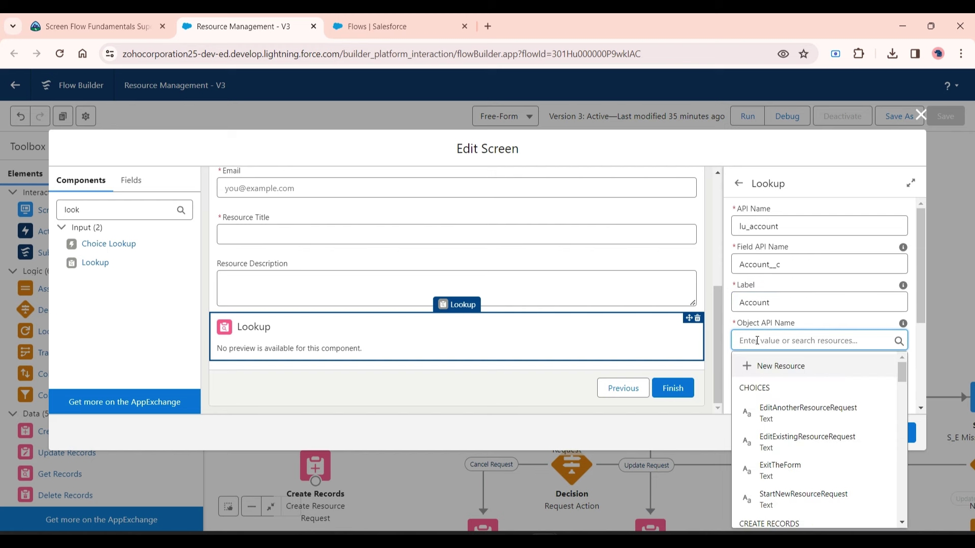
{"action": "type", "text": "Res"}
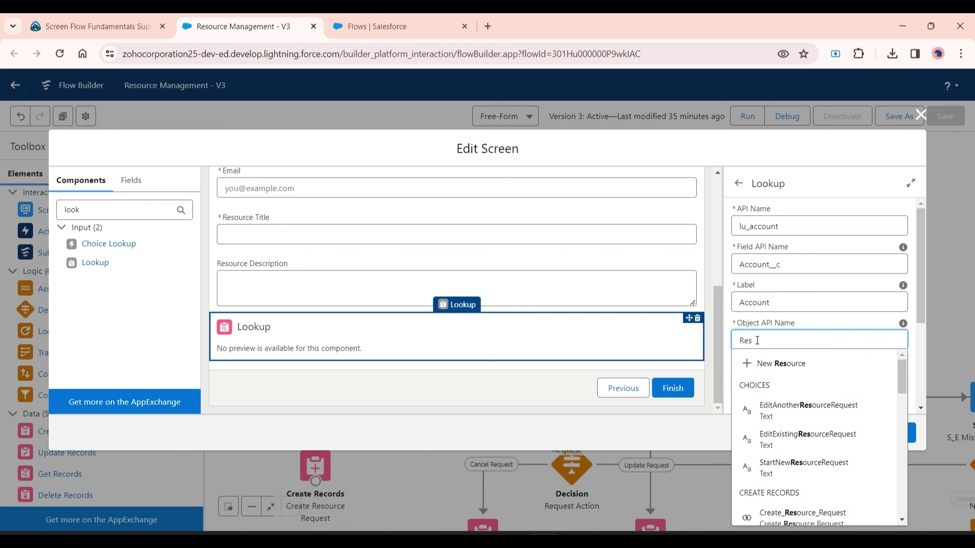
{"action": "type", "text": "ource"}
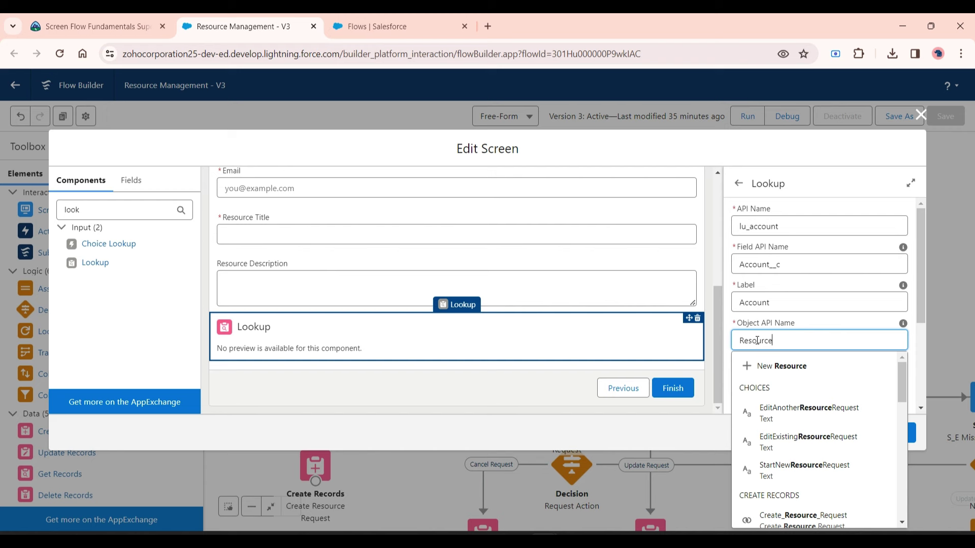
{"action": "type", "text": "__"}
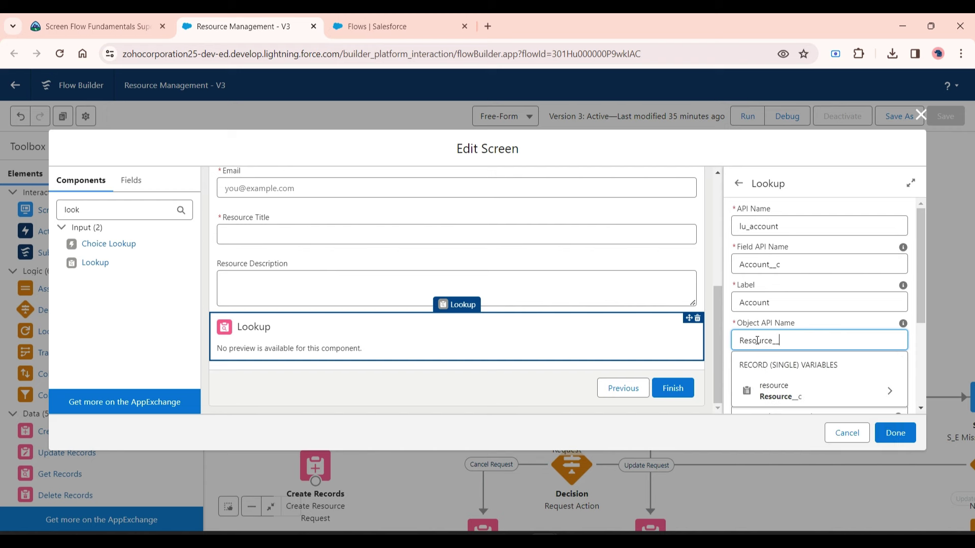
{"action": "left_click", "coordinate": [776, 392]}
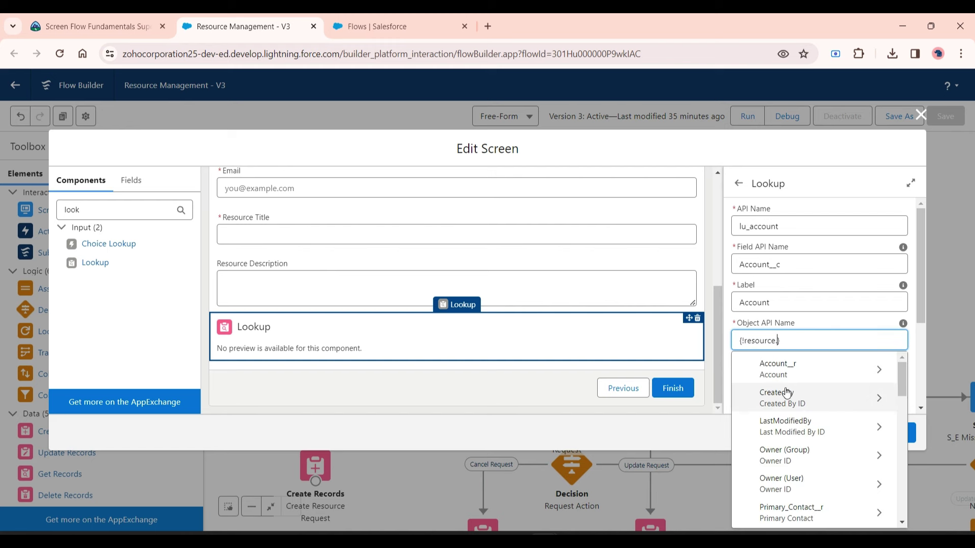
{"action": "left_click", "coordinate": [611, 429]}
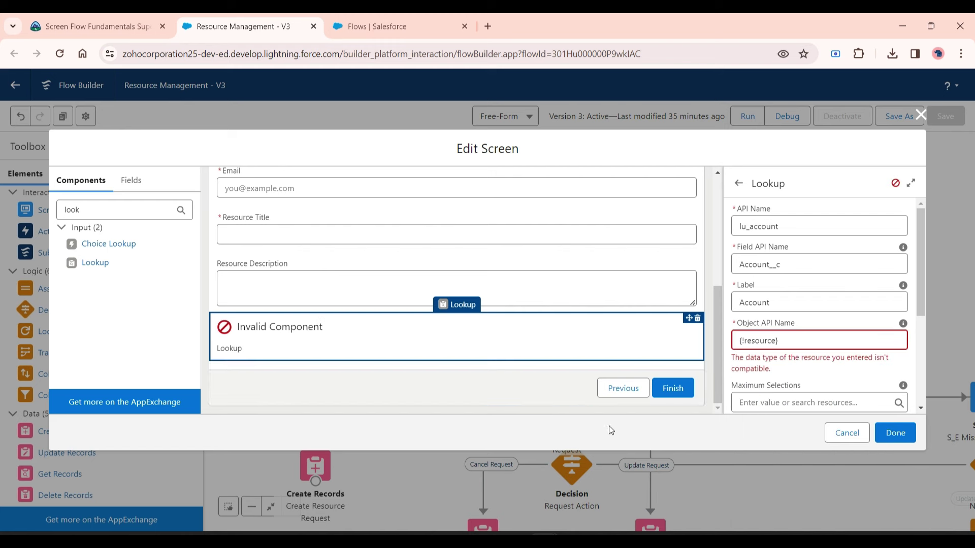
Step: Replace the Lookup's Object API Name with the plain text Resource__c
{"action": "left_click", "coordinate": [792, 342]}
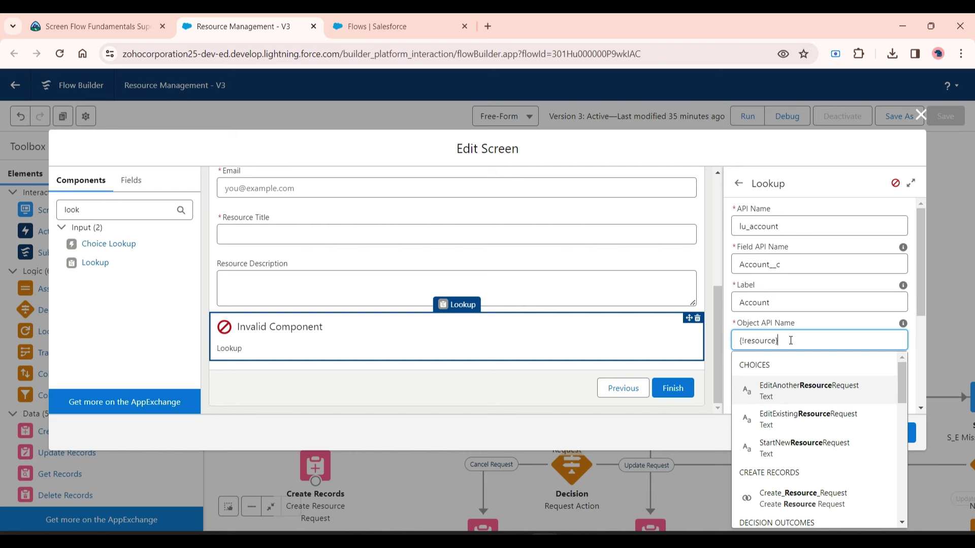
{"action": "left_click_drag", "start_coordinate": [790, 341], "coordinate": [736, 341]}
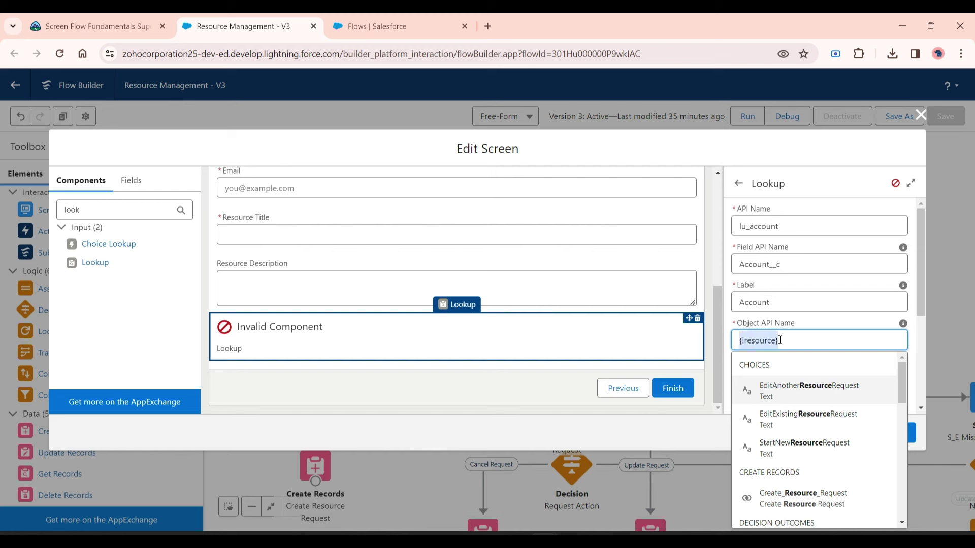
{"action": "key", "text": "BackSpace"}
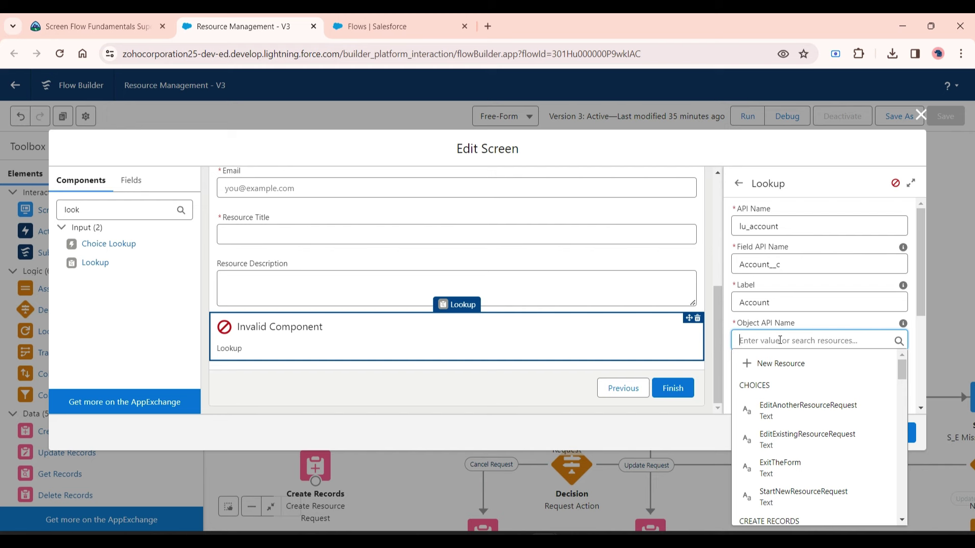
{"action": "type", "text": "Res"}
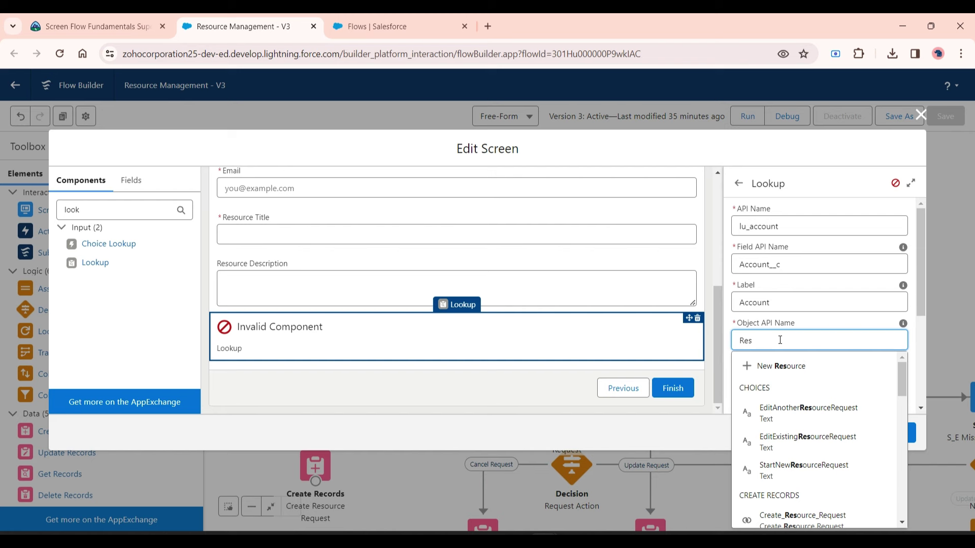
{"action": "type", "text": "ource"}
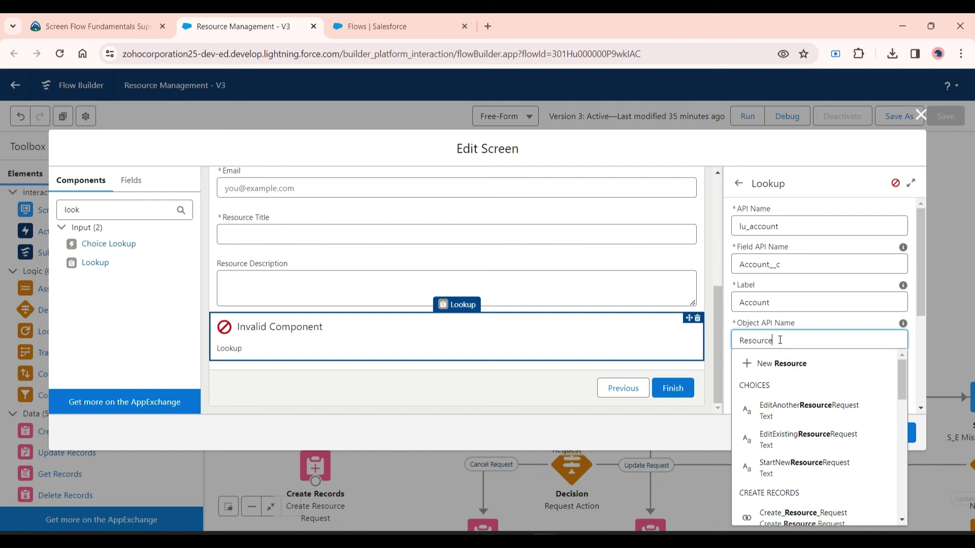
{"action": "type", "text": "__"}
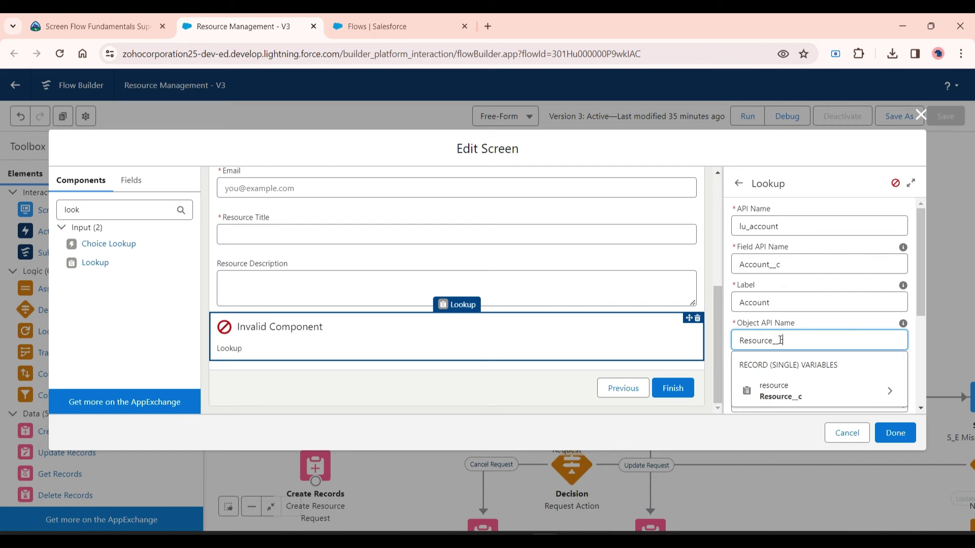
{"action": "type", "text": "c"}
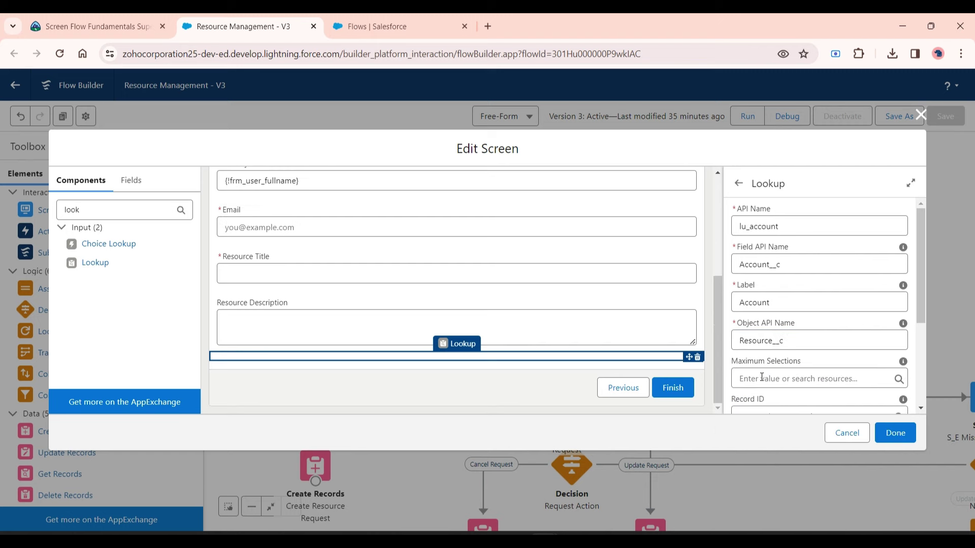
Step: Copy the object name Resource from the Trailhead instructions and re-enter the Lookup's Object API Name as Resource__c
{"action": "left_click", "coordinate": [82, 17]}
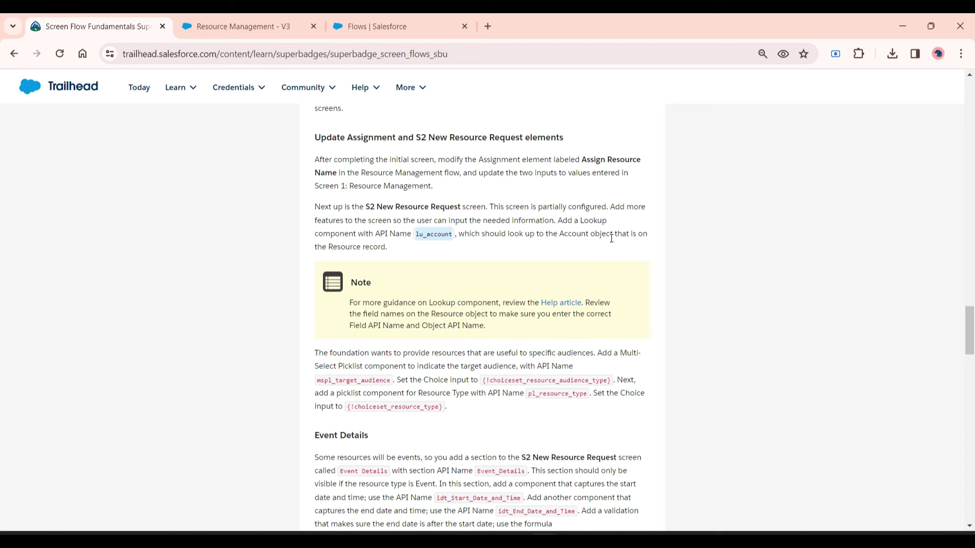
{"action": "left_click_drag", "start_coordinate": [330, 247], "coordinate": [386, 249]}
{"action": "double_click", "coordinate": [345, 247]}
{"action": "right_click", "coordinate": [368, 248]}
{"action": "left_click", "coordinate": [384, 260]}
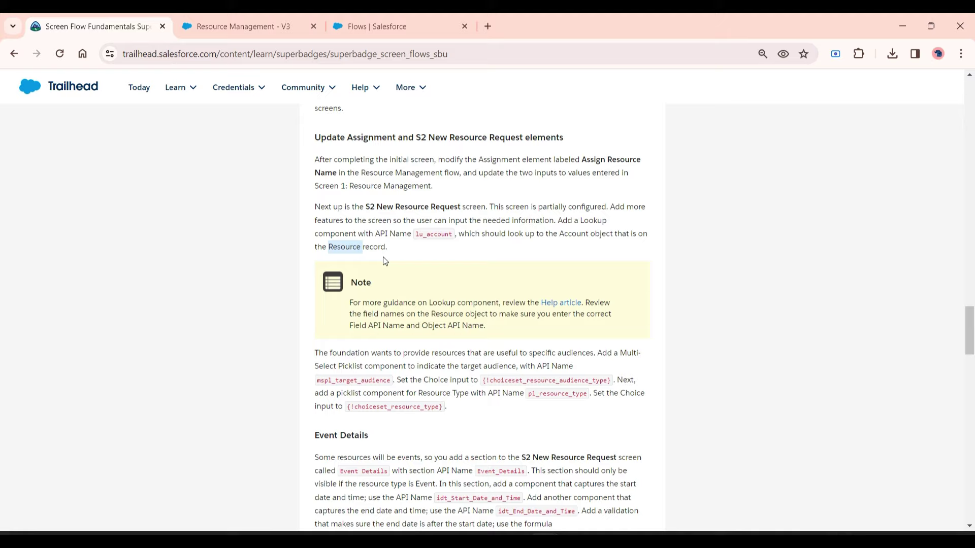
{"action": "left_click", "coordinate": [243, 26]}
{"action": "left_click", "coordinate": [761, 342]}
{"action": "double_click", "coordinate": [761, 342]}
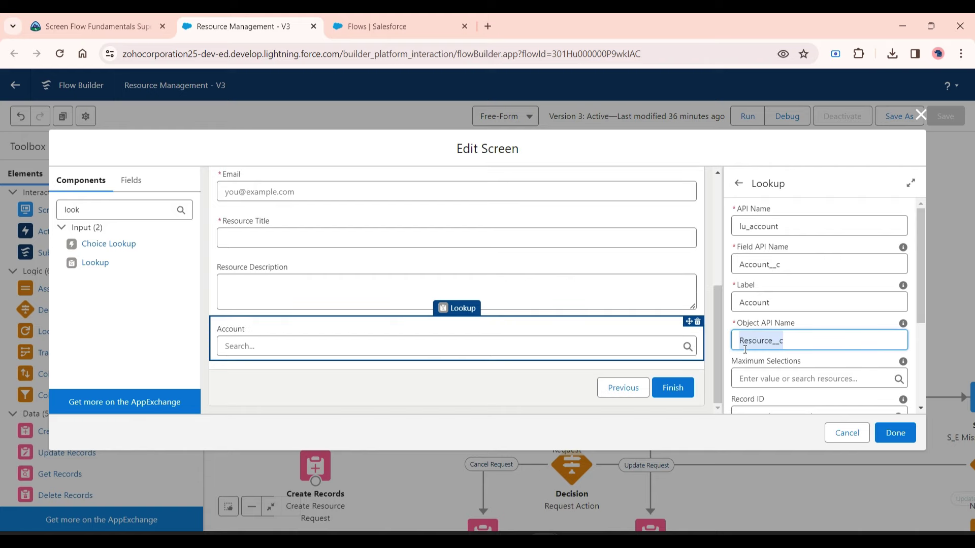
{"action": "key", "text": "BackSpace"}
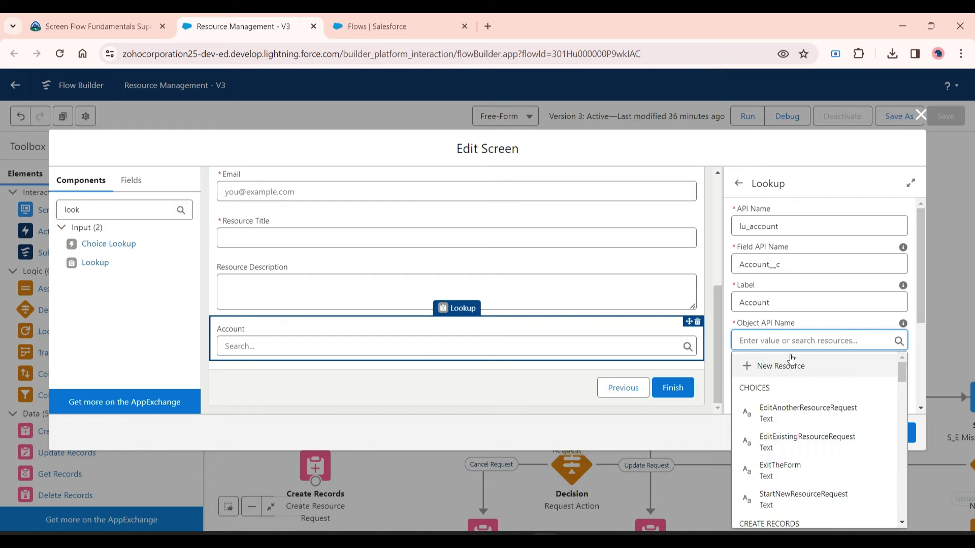
{"action": "key", "text": "ctrl+v"}
{"action": "type", "text": "__"}
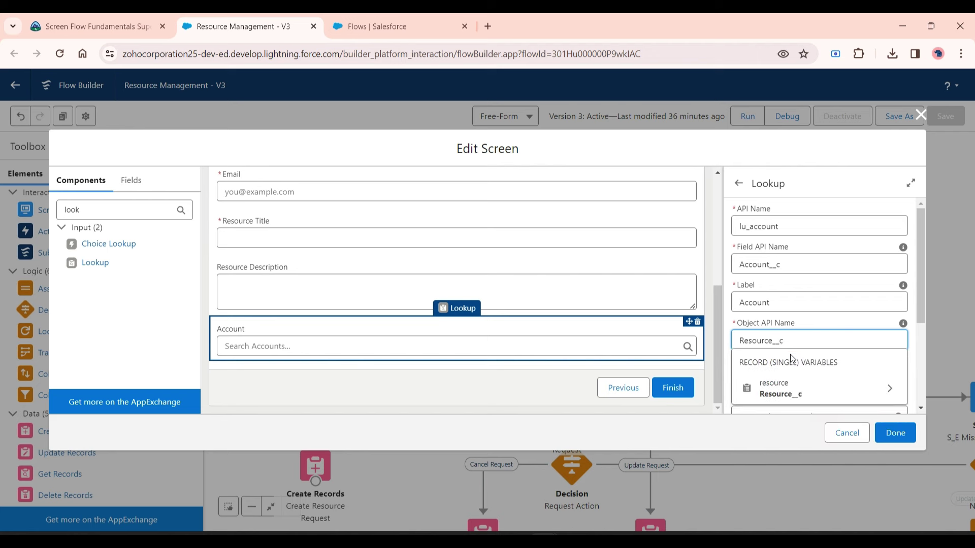
{"action": "type", "text": "c"}
{"action": "left_click", "coordinate": [690, 426]}
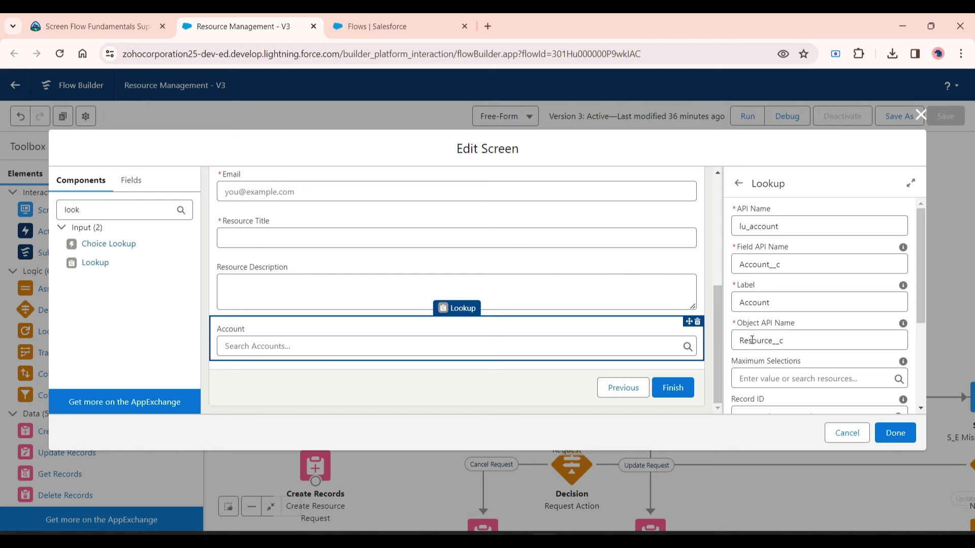
Step: Search the screen components for picklists and add a Multi-Select Picklist below the Account lookup
{"action": "left_click_drag", "start_coordinate": [79, 210], "coordinate": [60, 210]}
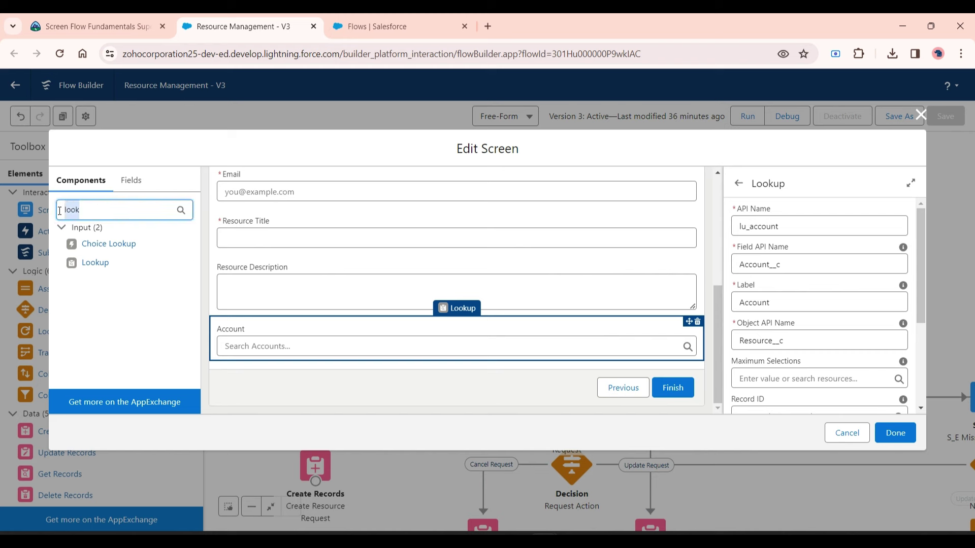
{"action": "key", "text": "BackSpace"}
{"action": "type", "text": "pick"}
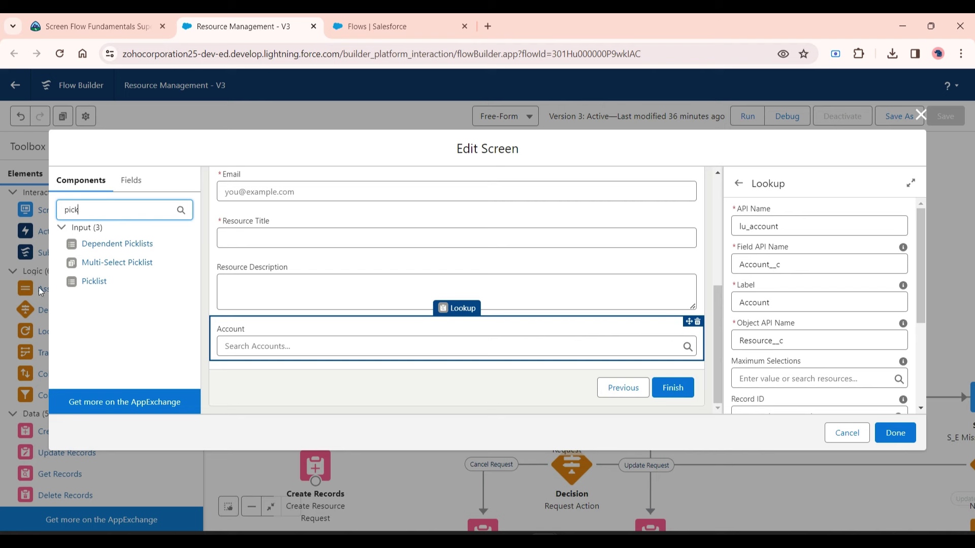
{"action": "left_click_drag", "start_coordinate": [109, 262], "coordinate": [351, 363]}
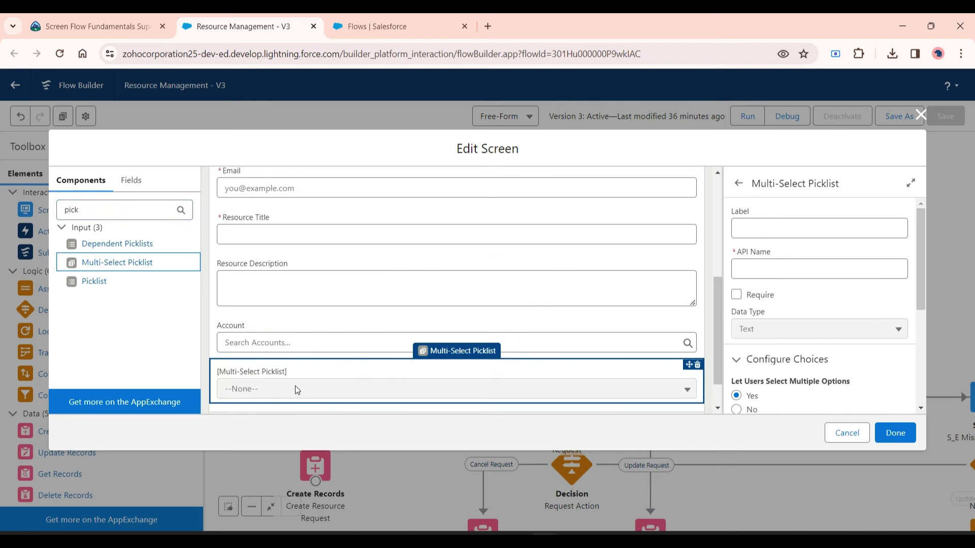
Step: Copy the phrase target audience from the Trailhead instructions and label the Multi-Select Picklist Target Audience
{"action": "left_click", "coordinate": [95, 15]}
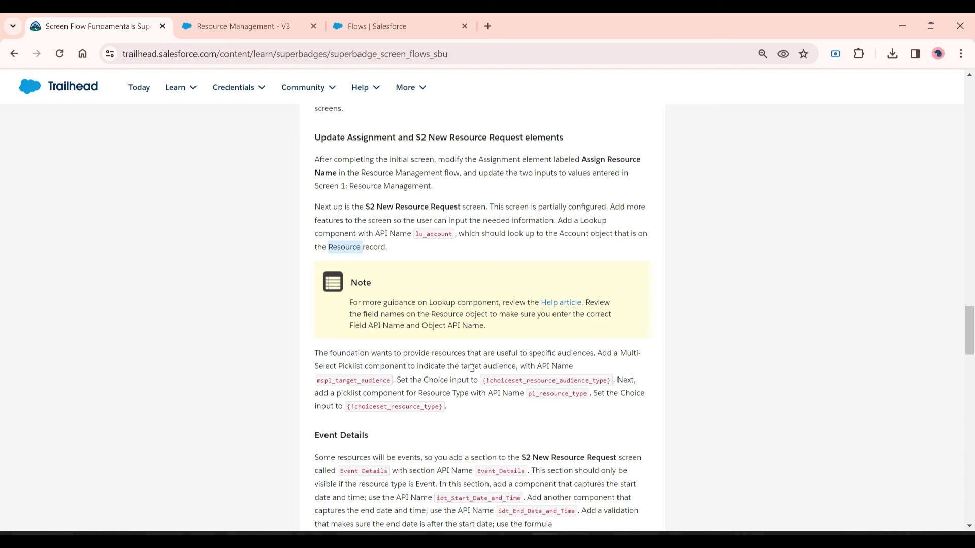
{"action": "left_click_drag", "start_coordinate": [460, 366], "coordinate": [515, 365]}
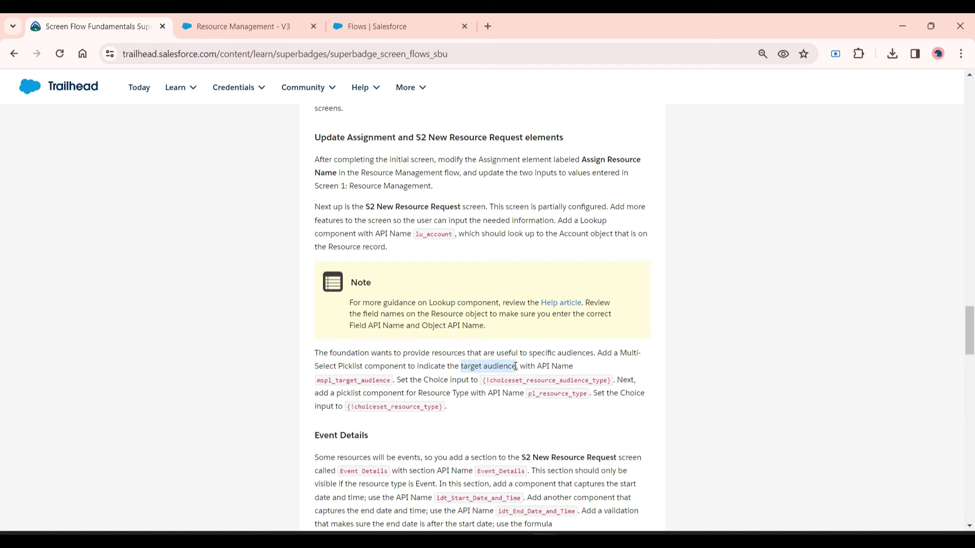
{"action": "right_click", "coordinate": [516, 365]}
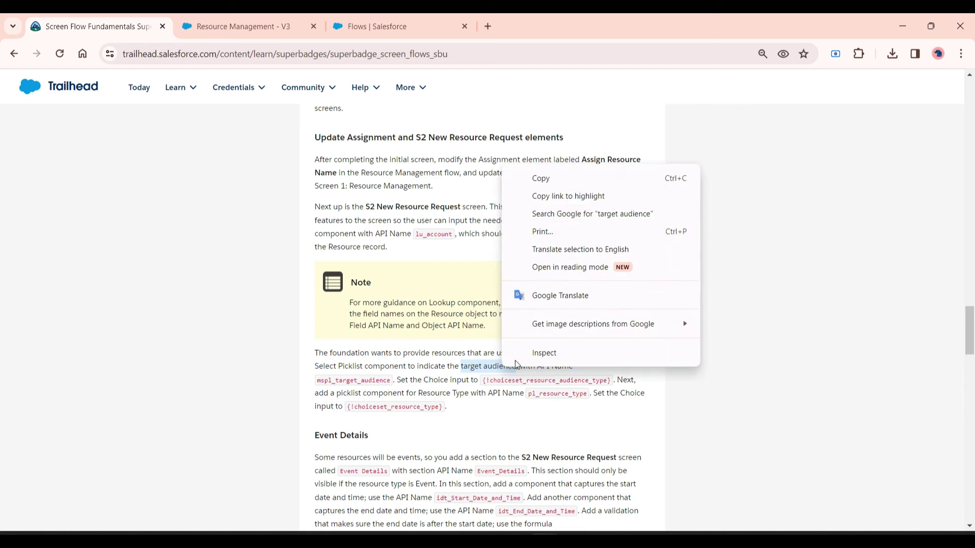
{"action": "left_click", "coordinate": [540, 175]}
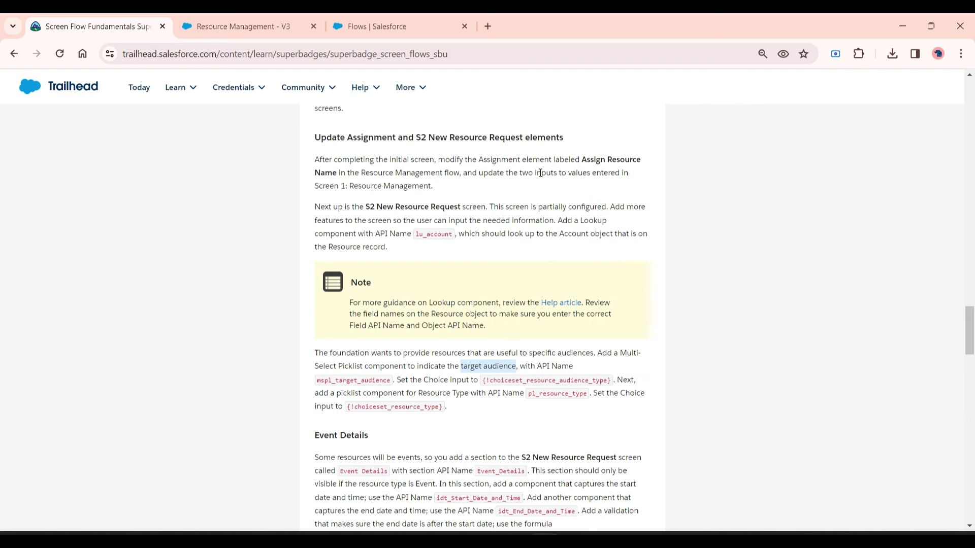
{"action": "left_click", "coordinate": [256, 23]}
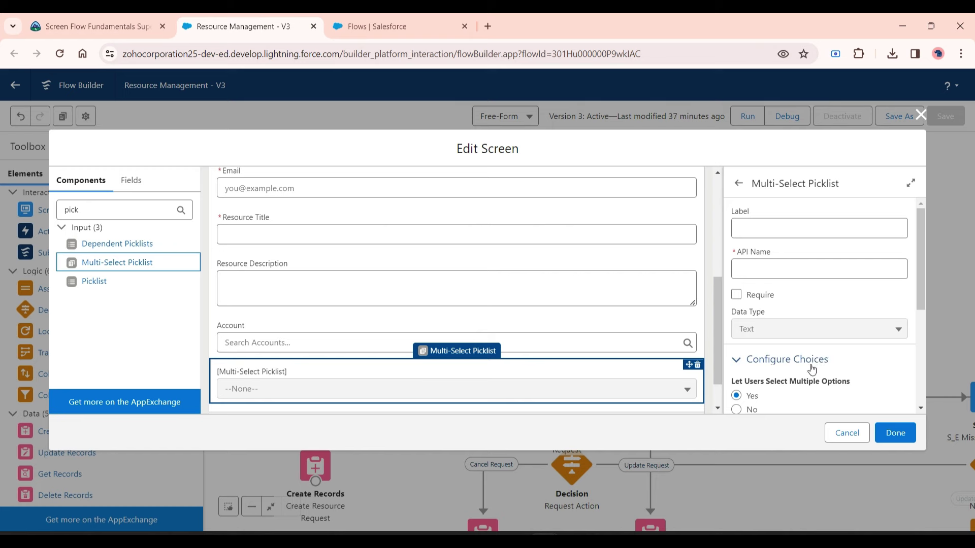
{"action": "left_click", "coordinate": [754, 230]}
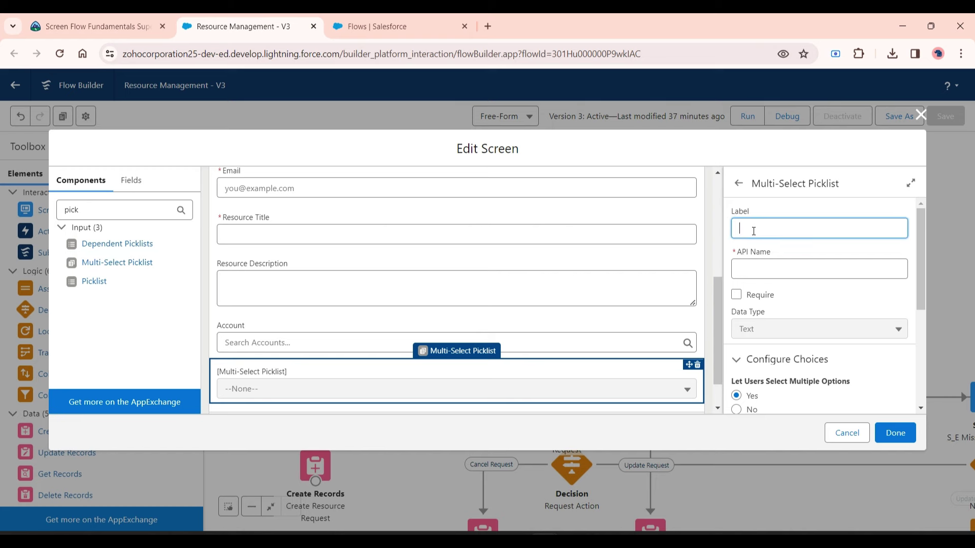
{"action": "key", "text": "ctrl+v"}
{"action": "key", "text": "Home"}
{"action": "key", "text": "Delete"}
{"action": "type", "text": "T"}
{"action": "key", "text": "BackSpace"}
{"action": "type", "text": "A"}
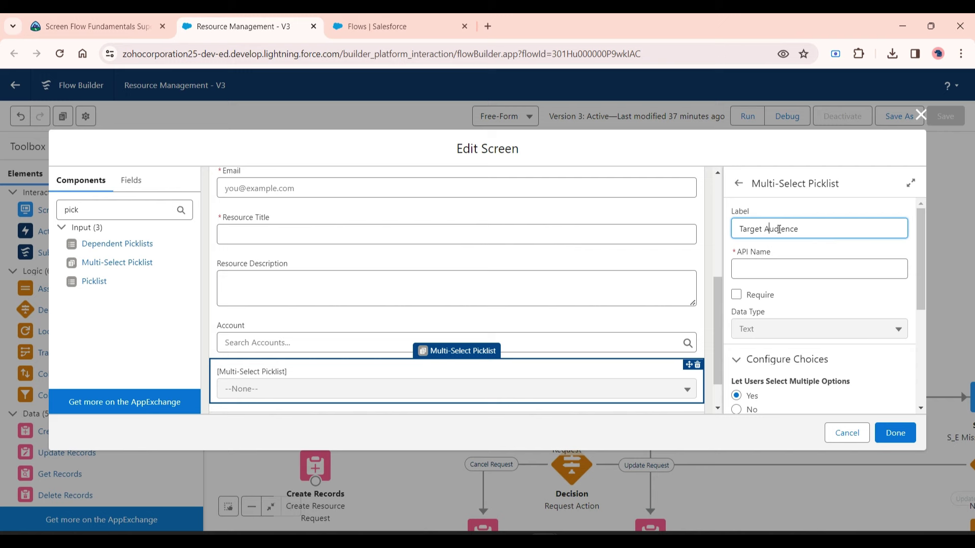
Step: Copy mspl_target_audience from the Trailhead instructions and set it as the Target Audience picklist's API Name
{"action": "left_click", "coordinate": [76, 26]}
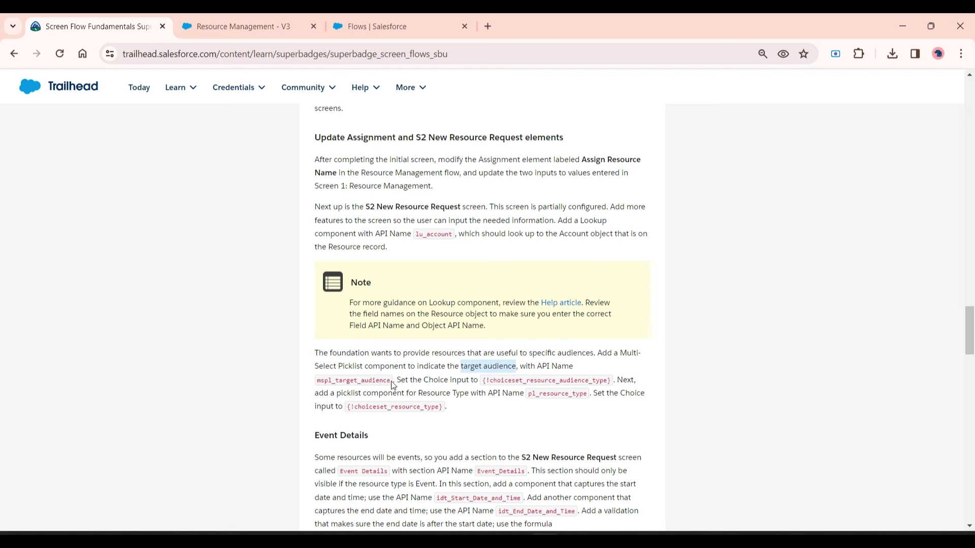
{"action": "left_click_drag", "start_coordinate": [392, 381], "coordinate": [317, 382]}
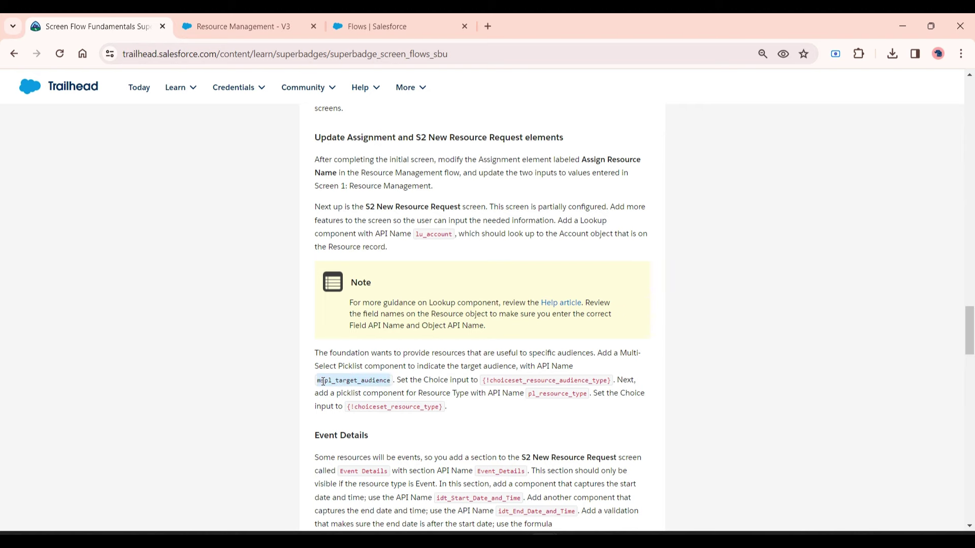
{"action": "right_click", "coordinate": [323, 380]}
{"action": "left_click", "coordinate": [356, 200]}
{"action": "left_click", "coordinate": [238, 26]}
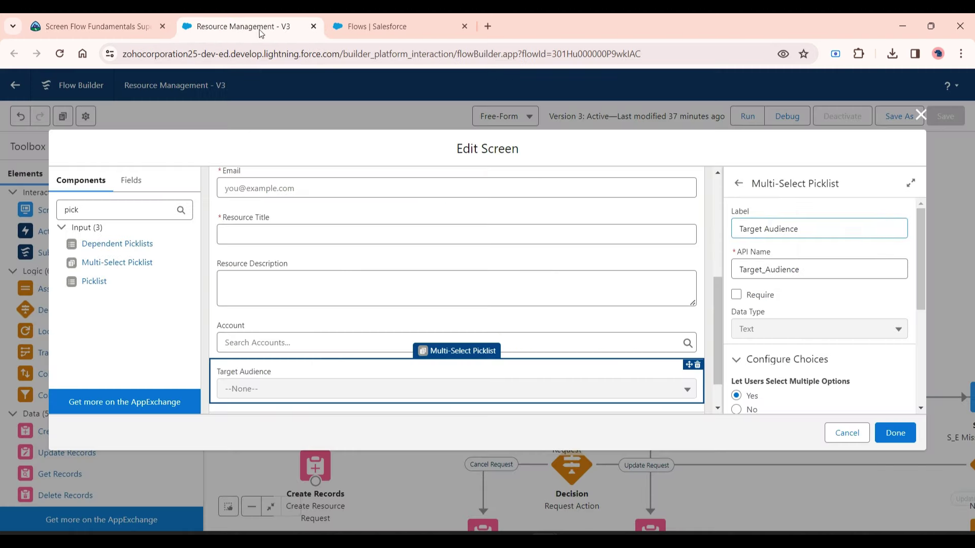
{"action": "double_click", "coordinate": [798, 268]}
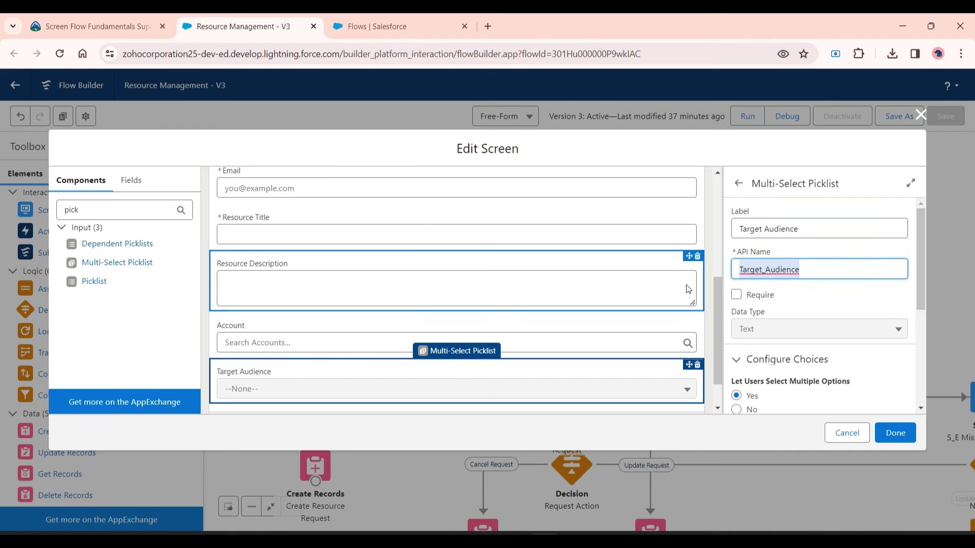
{"action": "key", "text": "BackSpace"}
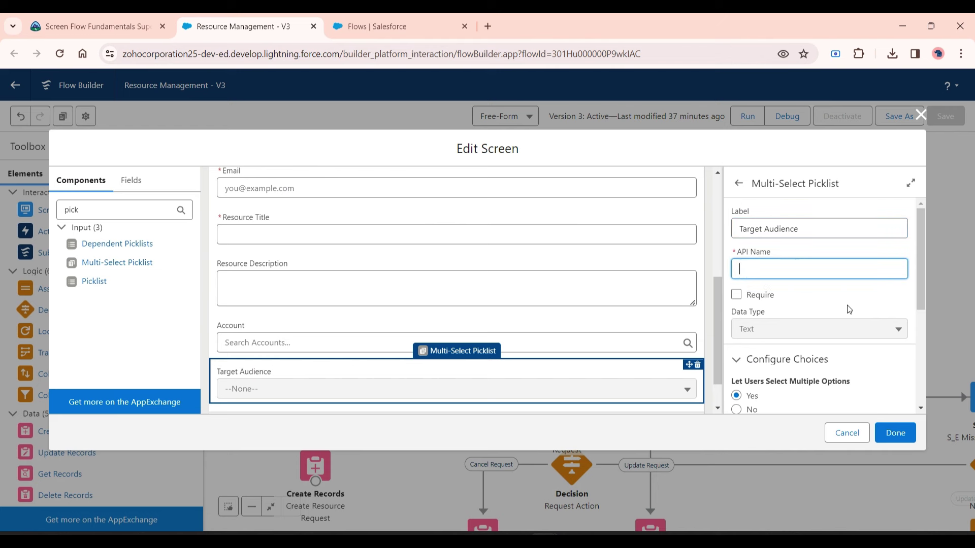
{"action": "key", "text": "ctrl+v"}
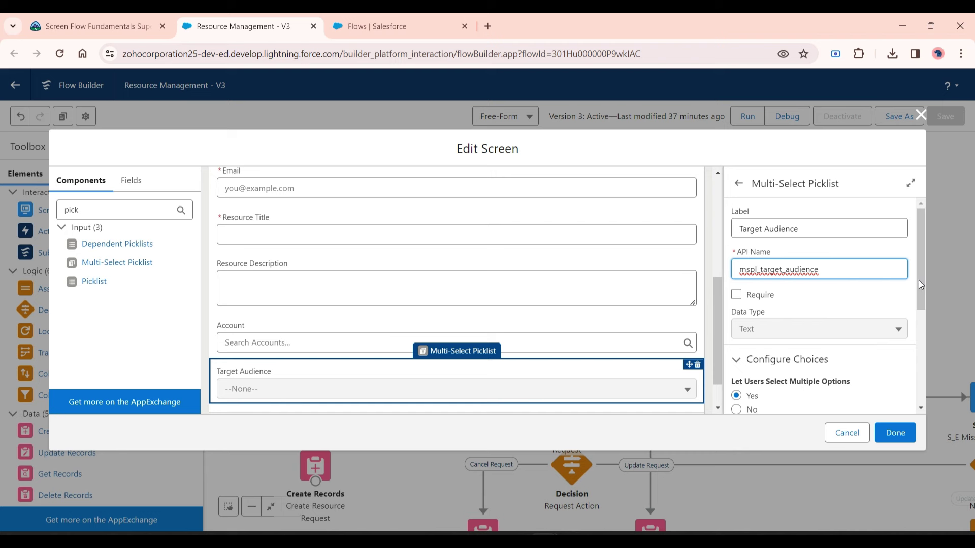
Step: Set the Target Audience picklist's Choice to the choiceset_resource_audience_type picklist choice set
{"action": "left_click_drag", "start_coordinate": [919, 281], "coordinate": [924, 346]}
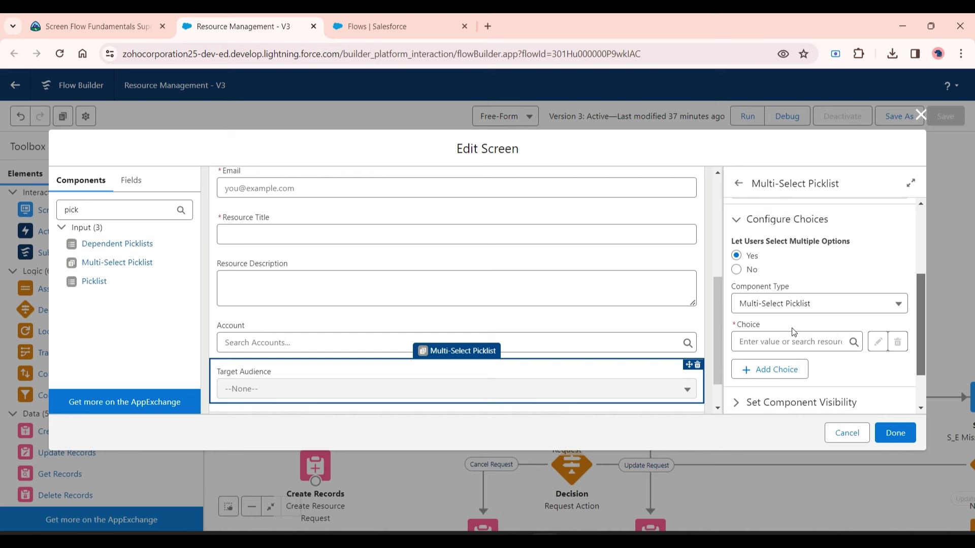
{"action": "left_click", "coordinate": [755, 342]}
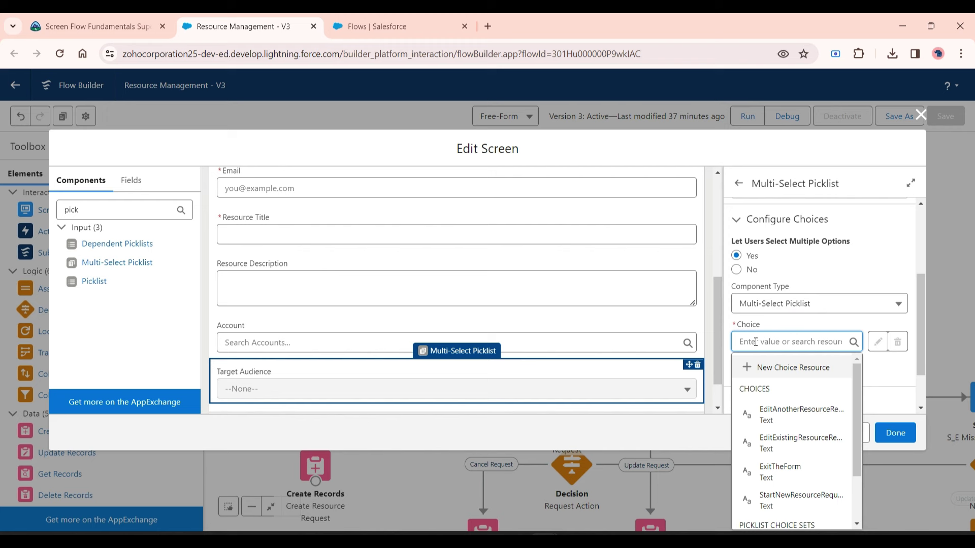
{"action": "type", "text": "ch"}
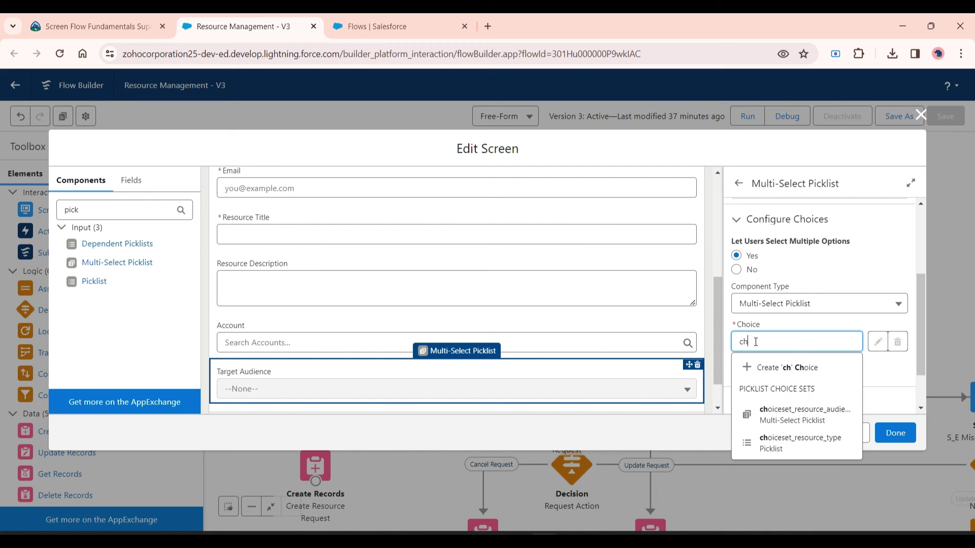
{"action": "left_click", "coordinate": [802, 419]}
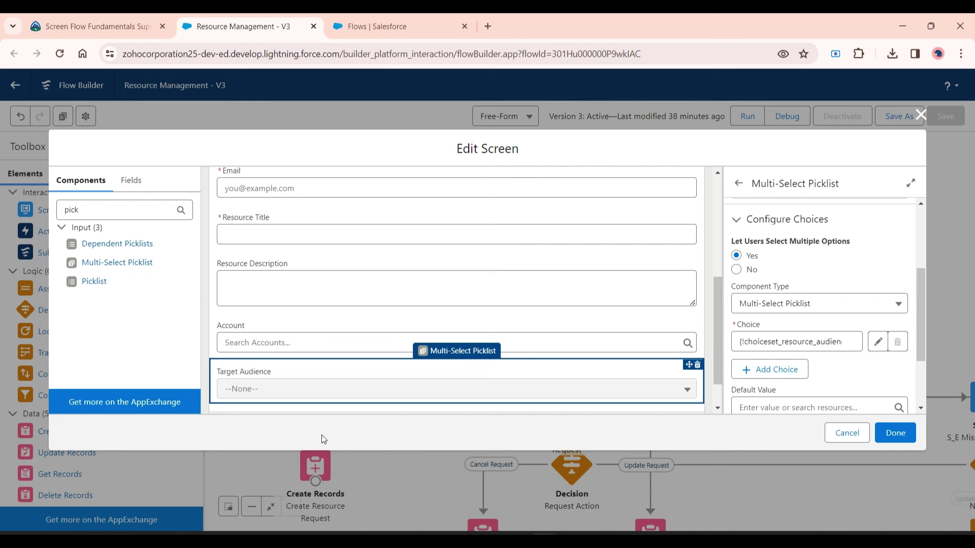
Step: Add a Picklist below Target Audience and label it Resource Type, copied from the Trailhead instructions
{"action": "left_click_drag", "start_coordinate": [90, 288], "coordinate": [294, 404]}
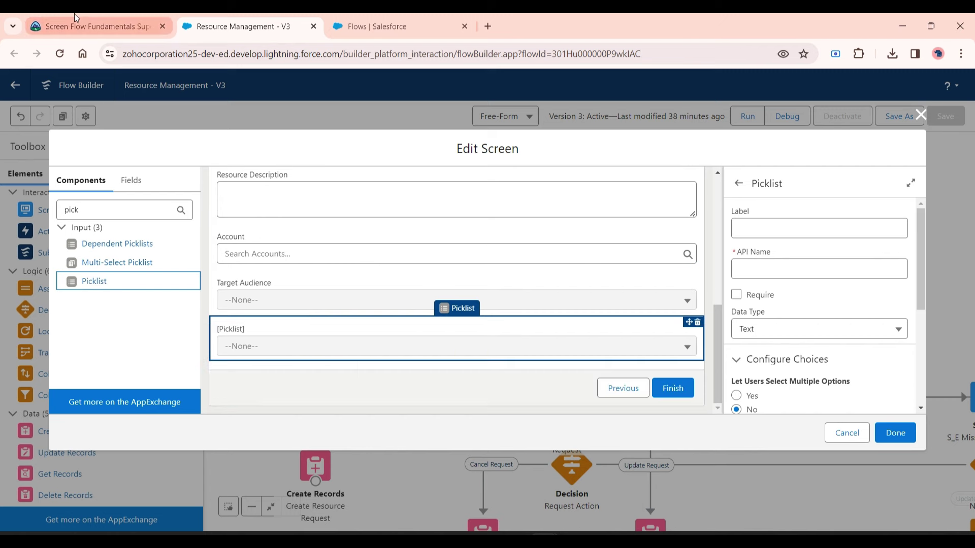
{"action": "left_click", "coordinate": [96, 27]}
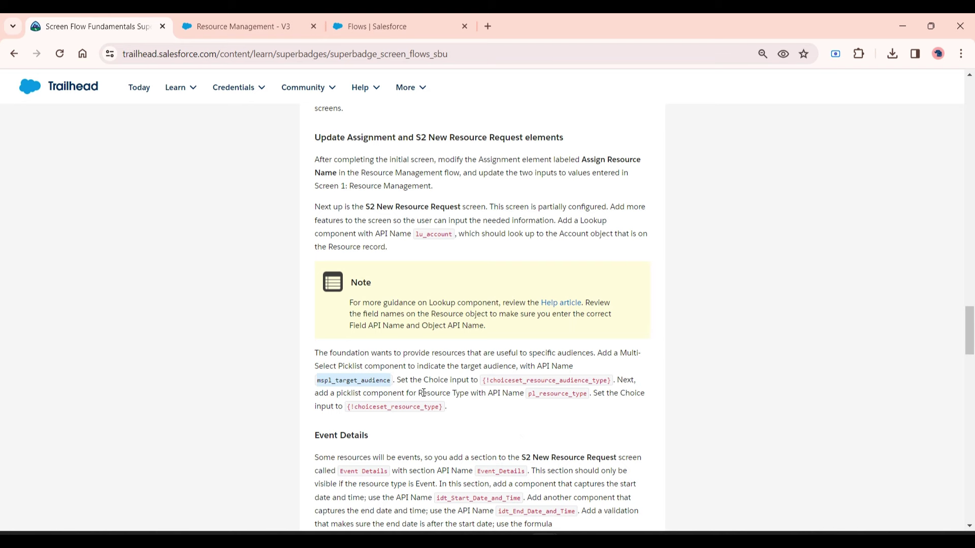
{"action": "left_click_drag", "start_coordinate": [418, 393], "coordinate": [470, 393]}
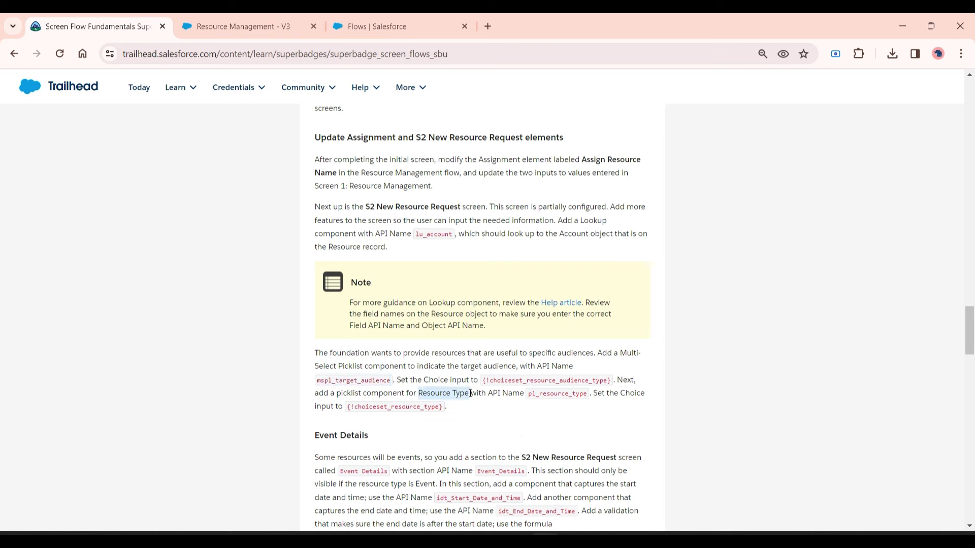
{"action": "right_click", "coordinate": [450, 398]}
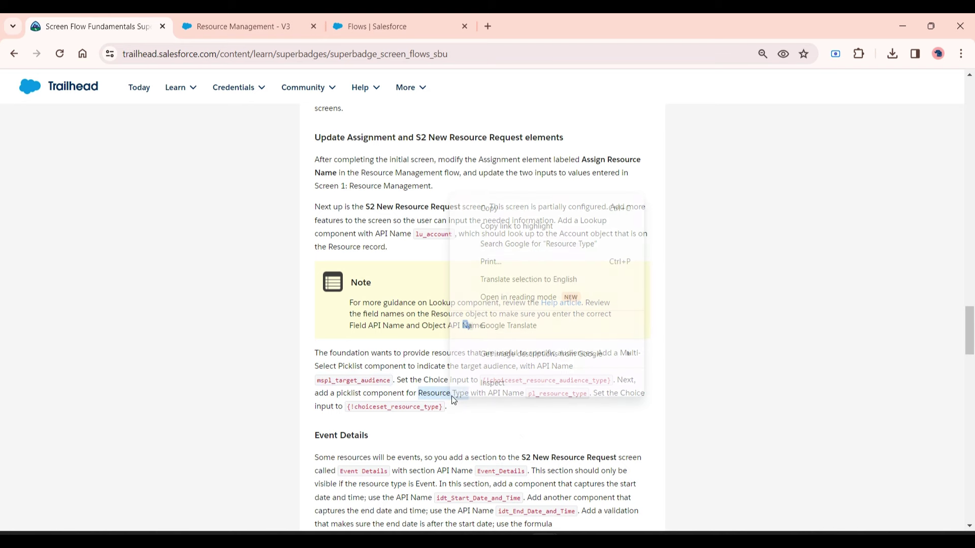
{"action": "left_click", "coordinate": [486, 207]}
{"action": "left_click", "coordinate": [253, 15]}
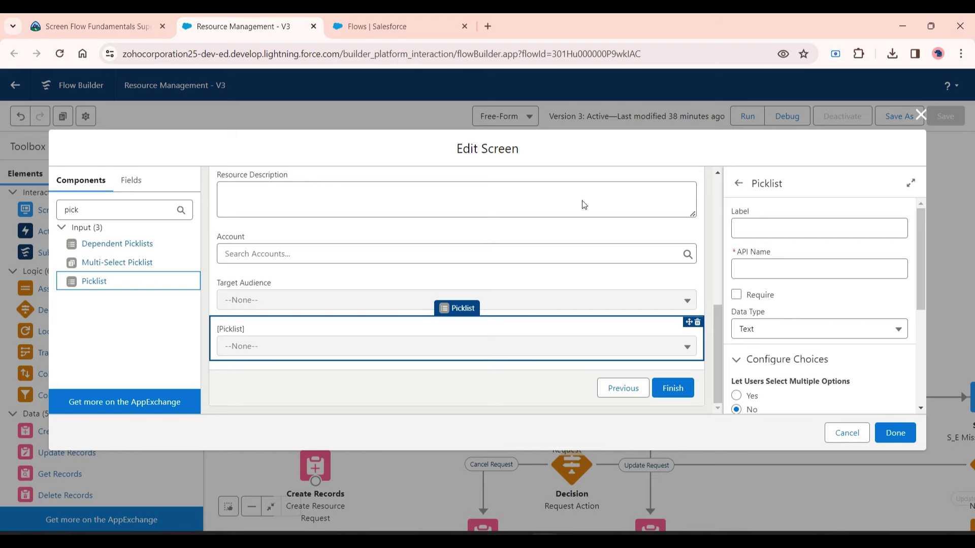
{"action": "left_click", "coordinate": [752, 226]}
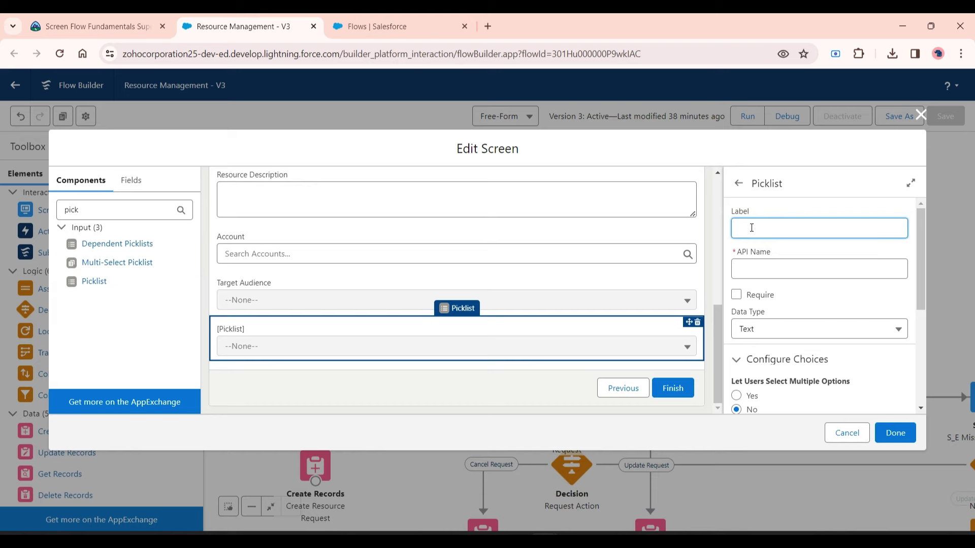
{"action": "key", "text": "ctrl+v"}
Step: Copy pl_resource_type from the Trailhead instructions and set it as the Resource Type picklist's API Name
{"action": "left_click", "coordinate": [156, 16]}
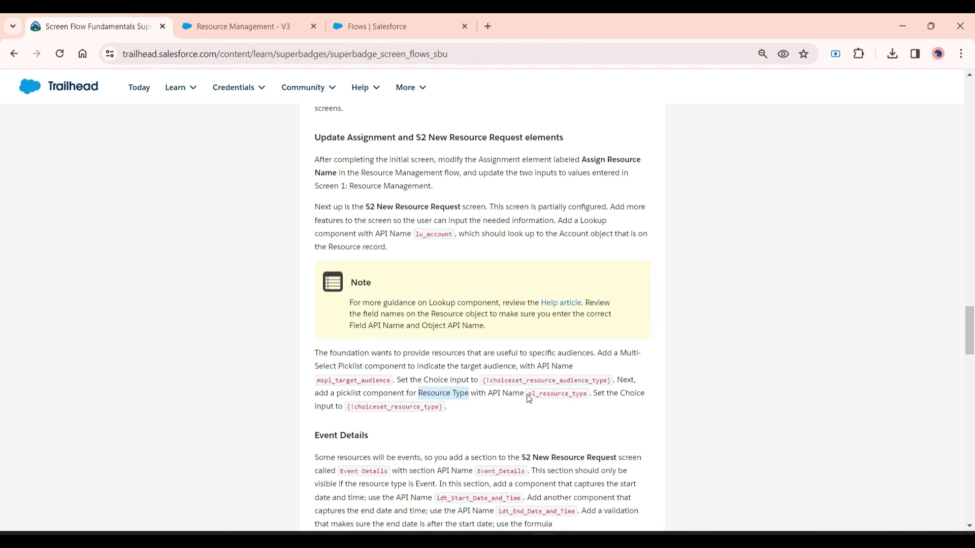
{"action": "left_click_drag", "start_coordinate": [529, 399], "coordinate": [588, 395]}
{"action": "right_click", "coordinate": [575, 395]}
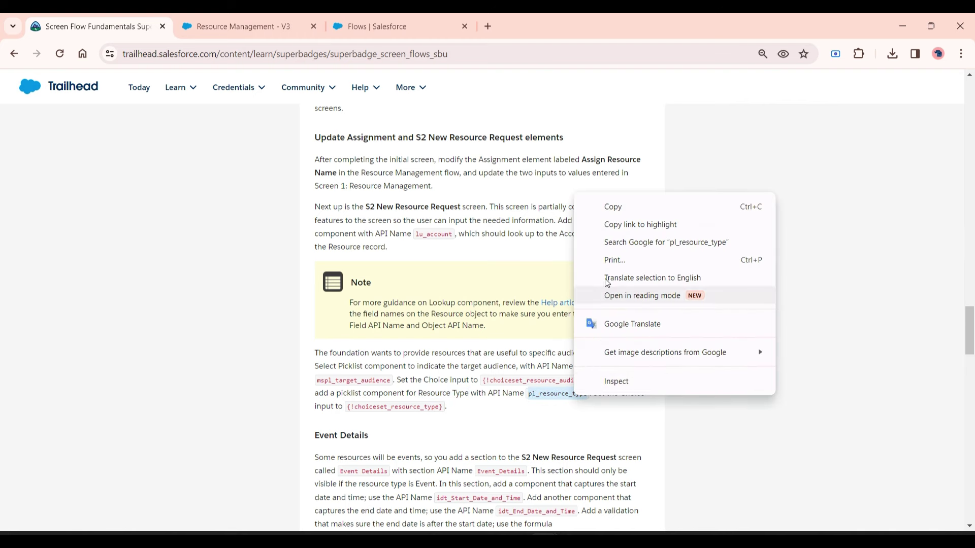
{"action": "left_click", "coordinate": [612, 202]}
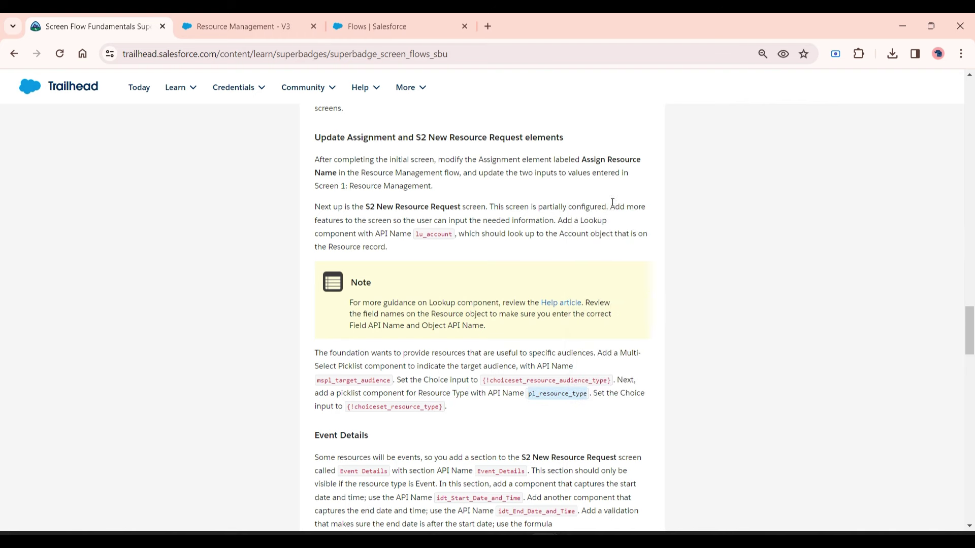
{"action": "left_click", "coordinate": [277, 23]}
{"action": "key", "text": "Tab"}
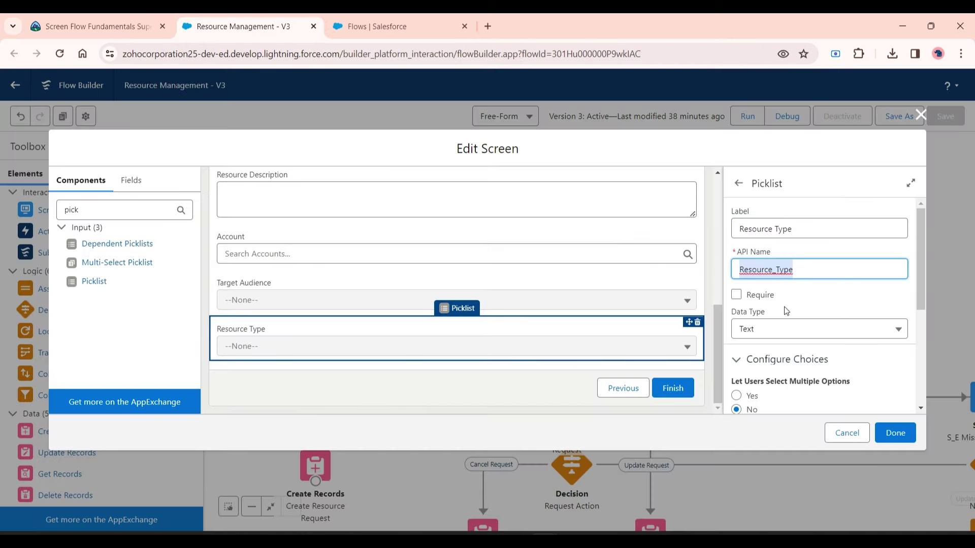
{"action": "key", "text": "BackSpace"}
{"action": "key", "text": "ctrl+v"}
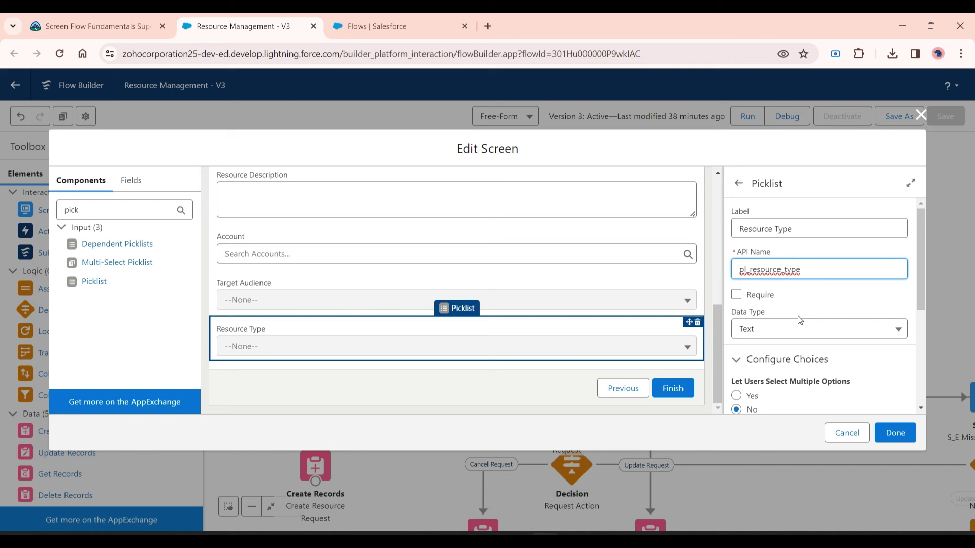
Step: Search the choices for resource_ty and set the Resource Type picklist's Choice to choiceset_resource_type
{"action": "left_click_drag", "start_coordinate": [922, 283], "coordinate": [919, 343]}
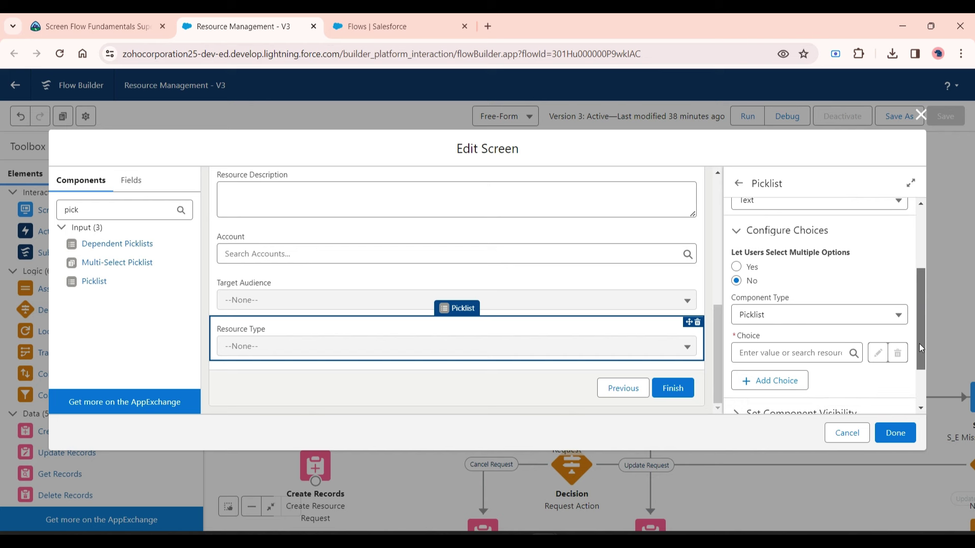
{"action": "left_click", "coordinate": [751, 352]}
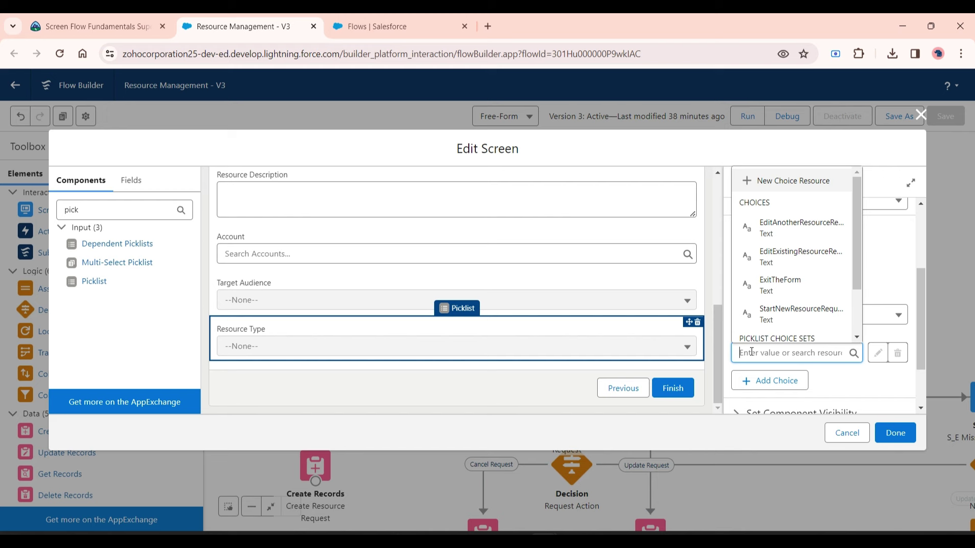
{"action": "type", "text": "res"}
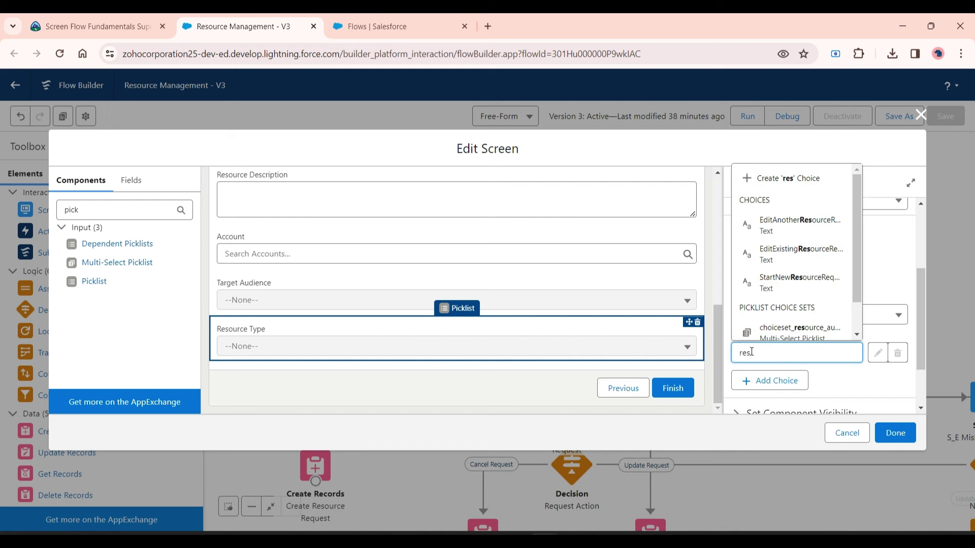
{"action": "type", "text": "ource"}
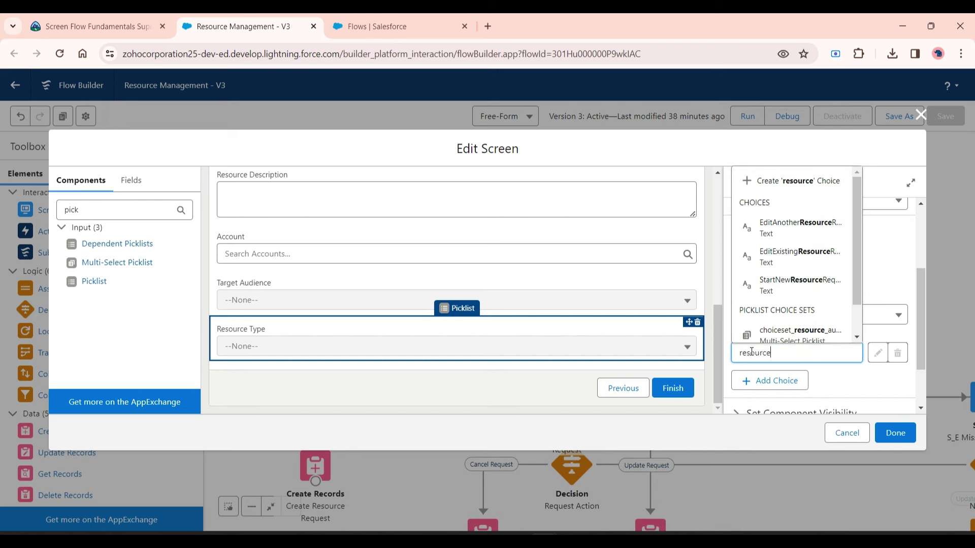
{"action": "key", "text": "BackSpace"}
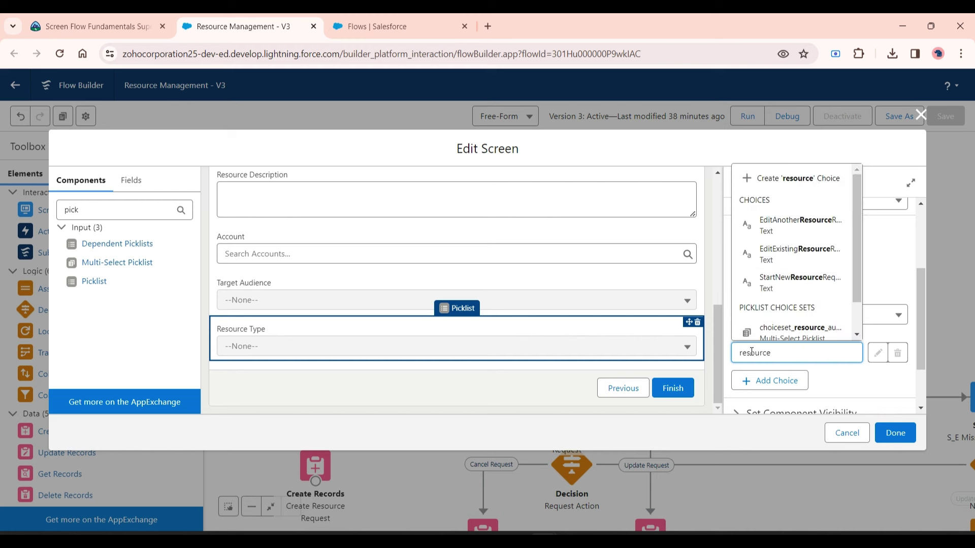
{"action": "type", "text": "_ty"}
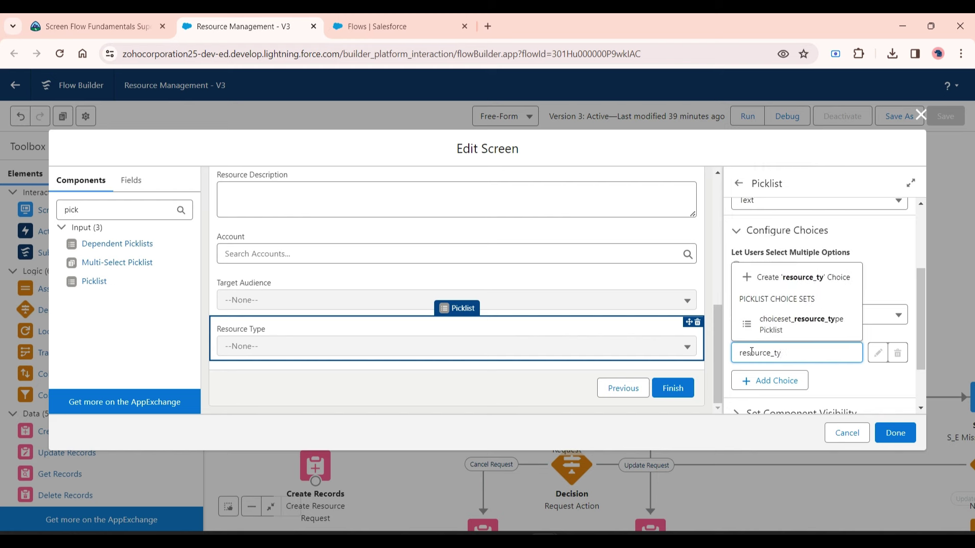
{"action": "left_click", "coordinate": [789, 324]}
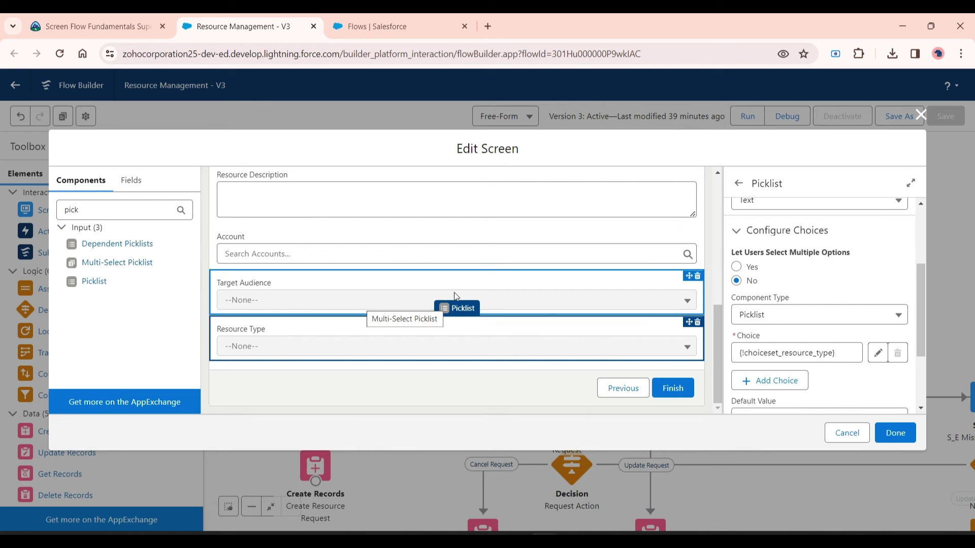
Step: Accept the S2 New Resource Request screen edits, save the Resource Management flow as a new version and activate it
{"action": "mouse_move", "coordinate": [717, 334]}
{"action": "left_mouse_down"}
{"action": "mouse_move", "coordinate": [720, 290]}
{"action": "mouse_move", "coordinate": [723, 337]}
{"action": "left_mouse_up"}
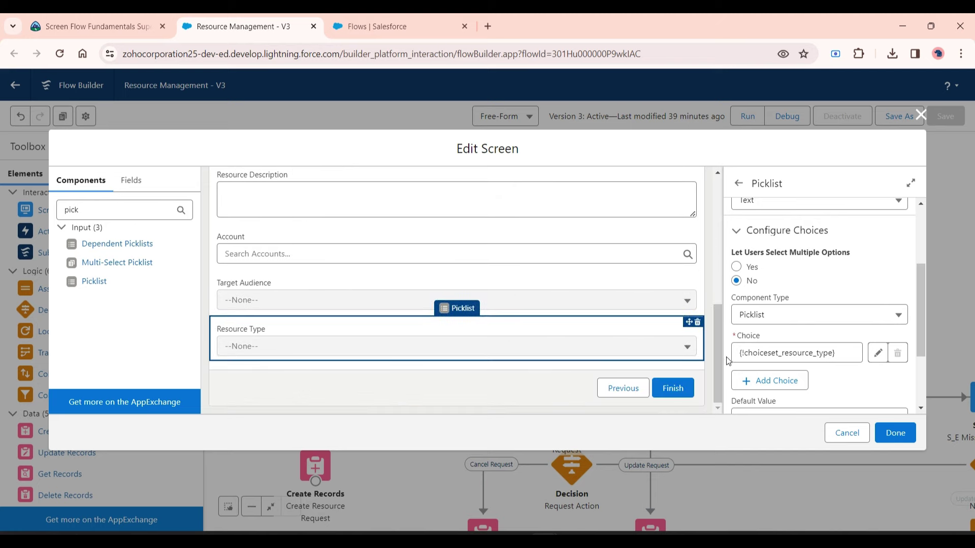
{"action": "left_click", "coordinate": [895, 433]}
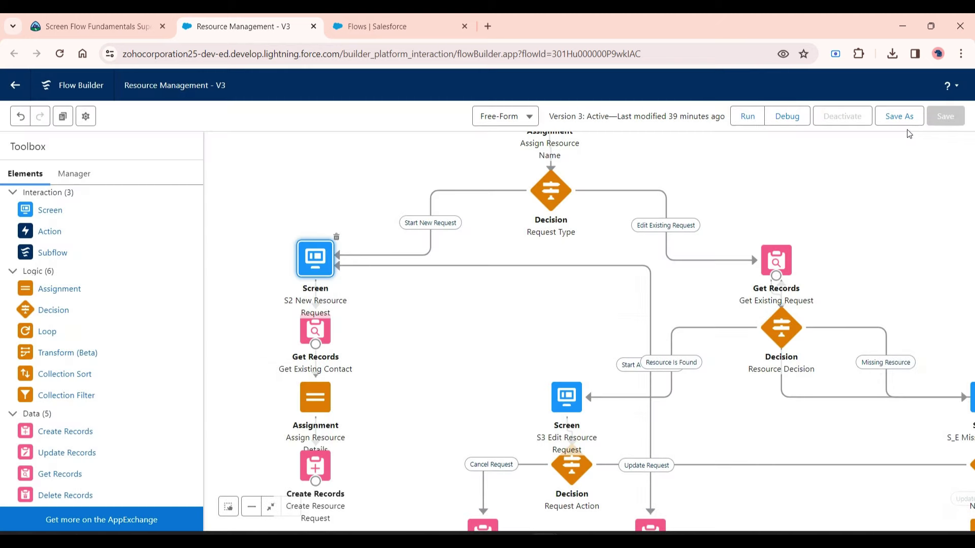
{"action": "left_click", "coordinate": [894, 117]}
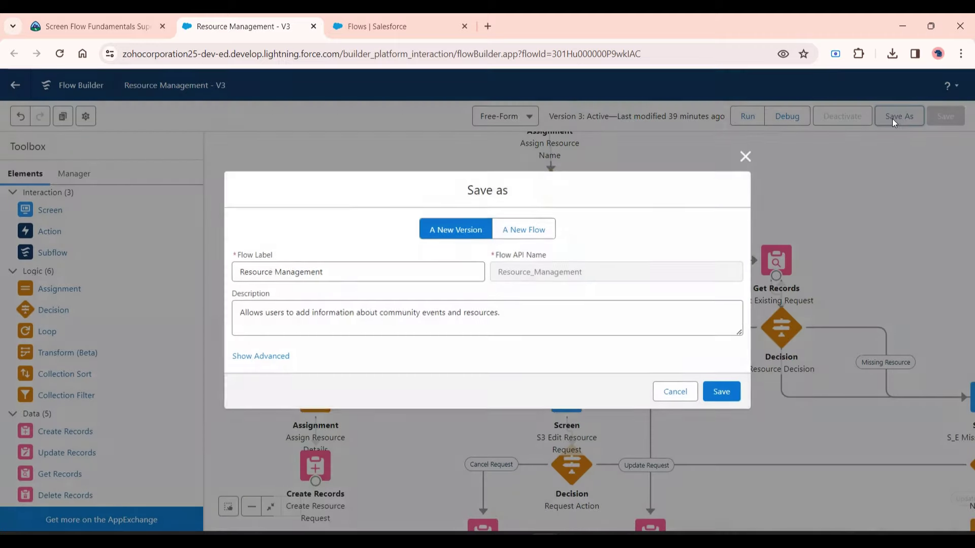
{"action": "left_click", "coordinate": [736, 394]}
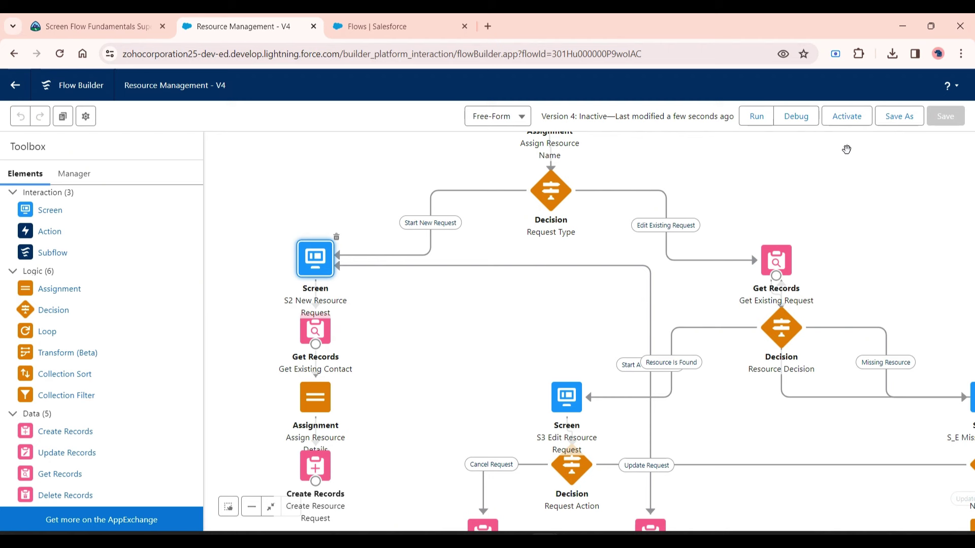
{"action": "left_click", "coordinate": [852, 122]}
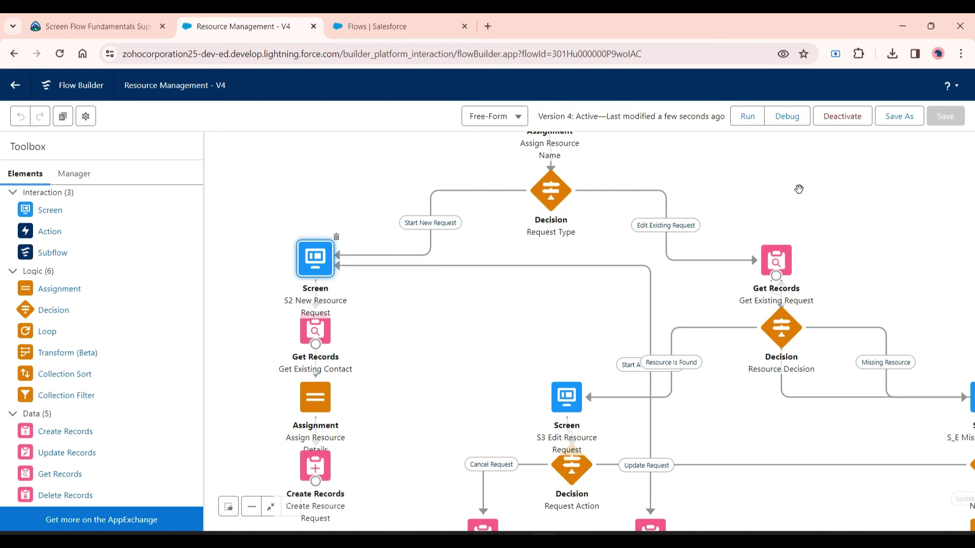
Step: Switch to the Trailhead superbadge page and run the check for challenge 2, Update Assignment and S2 New Resource Request elements
{"action": "left_click", "coordinate": [137, 31]}
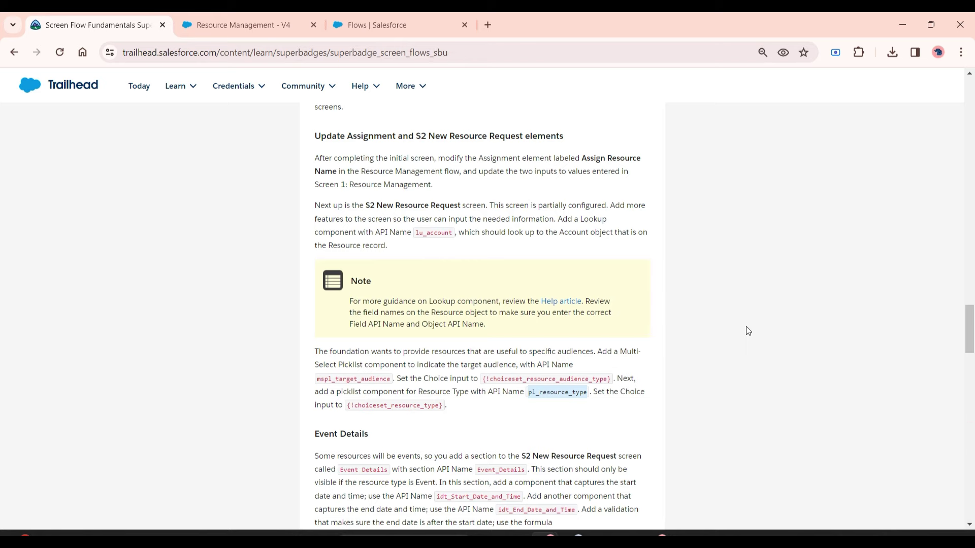
{"action": "left_click_drag", "start_coordinate": [968, 329], "coordinate": [969, 441]}
{"action": "left_click", "coordinate": [613, 283]}
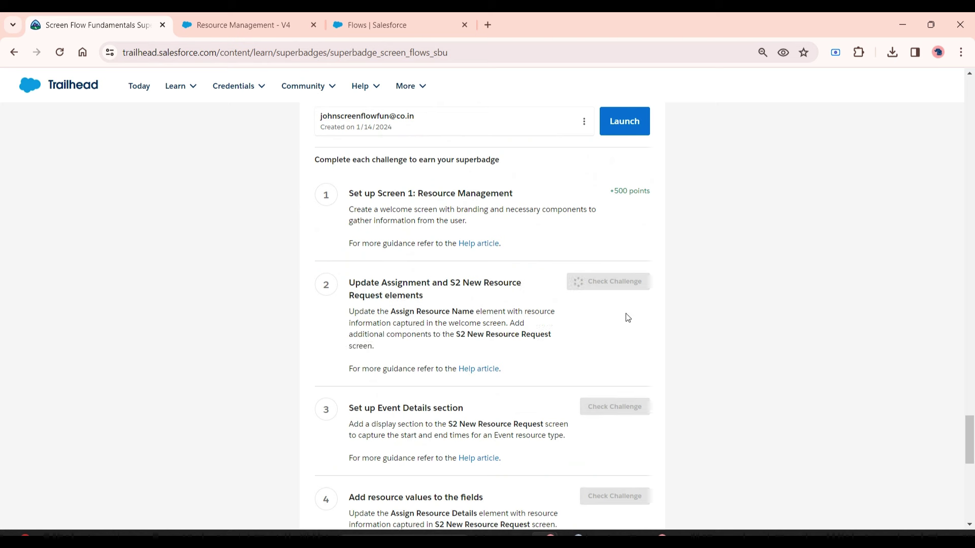